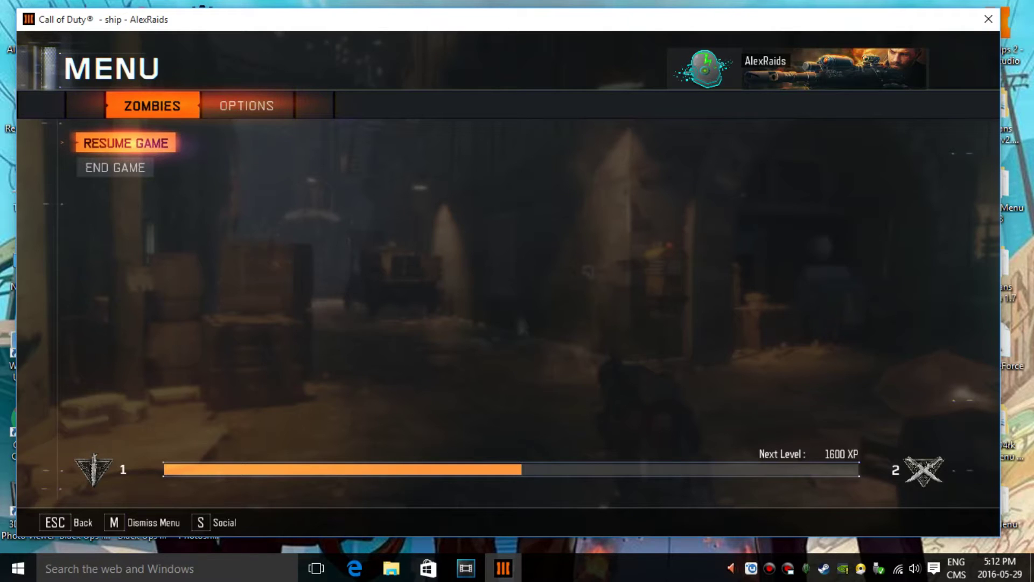
# - Uncover the desktop shortcuts, launch Cheat Engine, and move its window clear of the paused game's menu options
pyautogui.moveTo(489, 20); pyautogui.dragTo(491, 70)
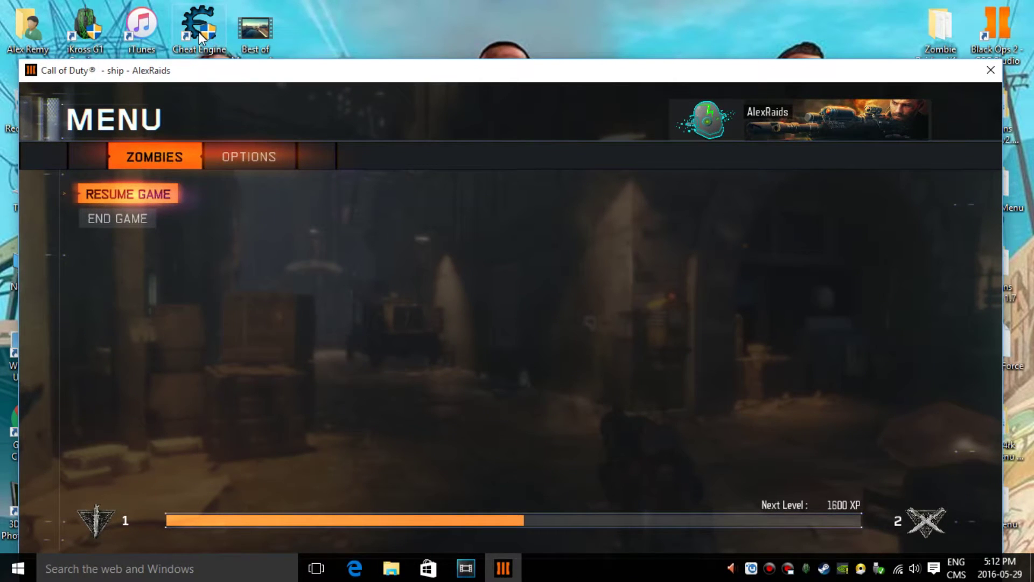
pyautogui.click(202, 36)
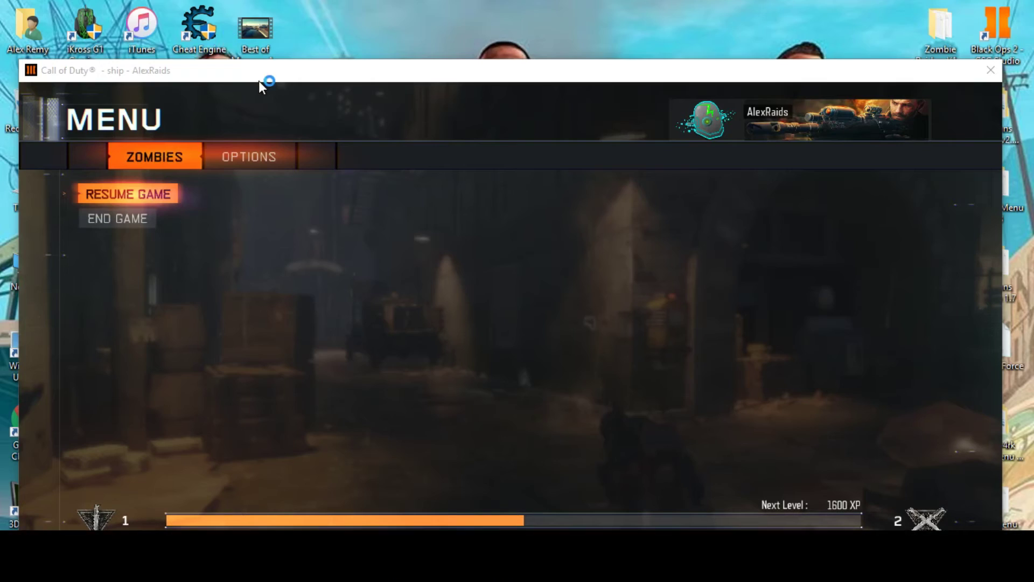
pyautogui.doubleClick(218, 30)
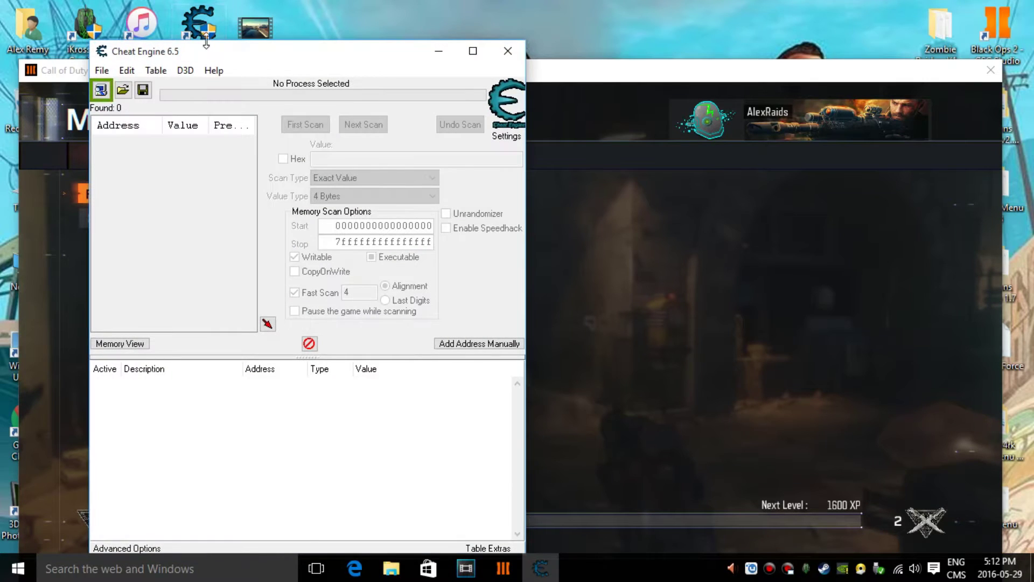
pyautogui.moveTo(215, 51); pyautogui.dragTo(599, 40)
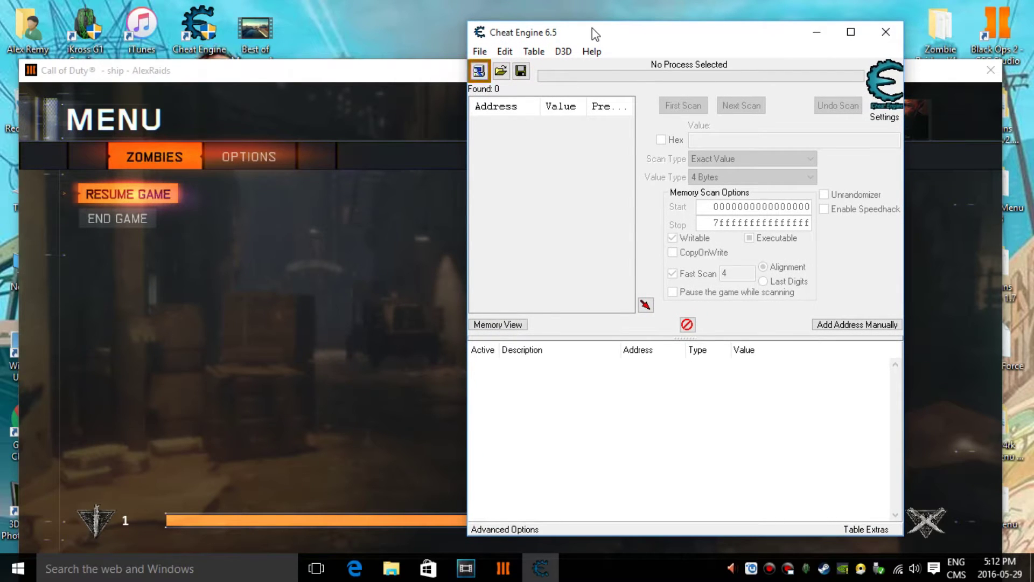
# - Attach Cheat Engine to the BlackOps3.exe process
pyautogui.click(479, 71)
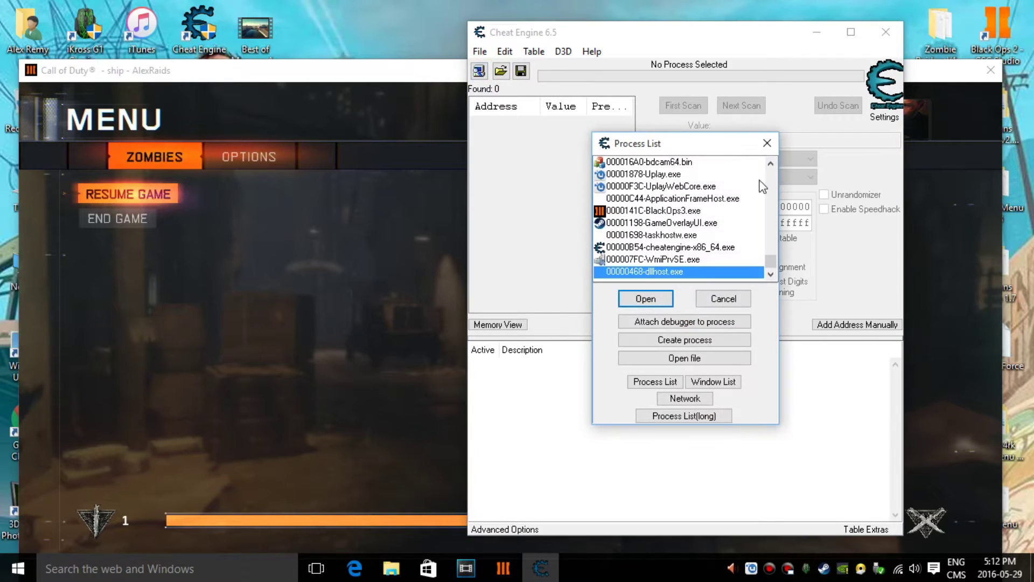
pyautogui.click(693, 212)
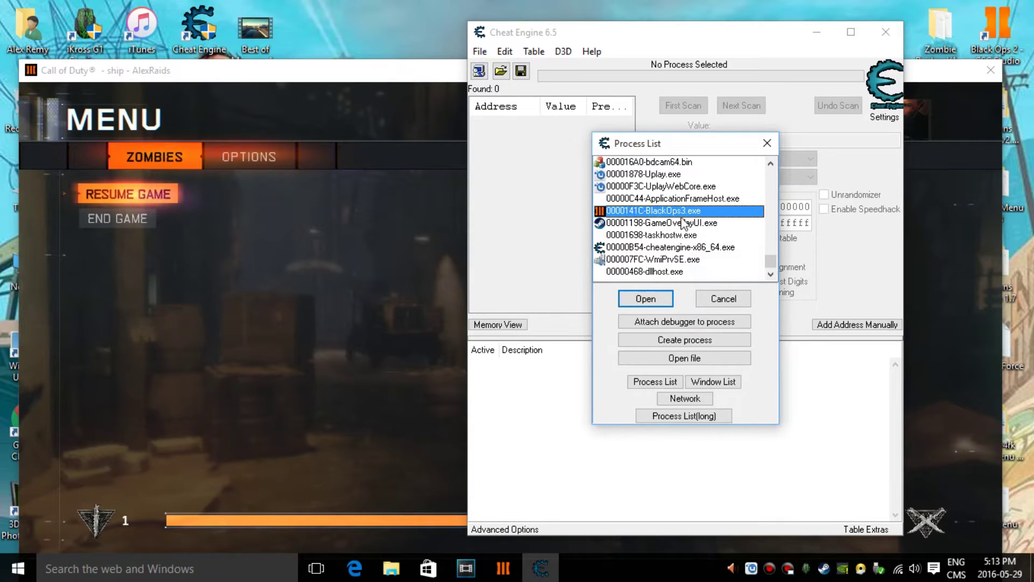
pyautogui.click(644, 301)
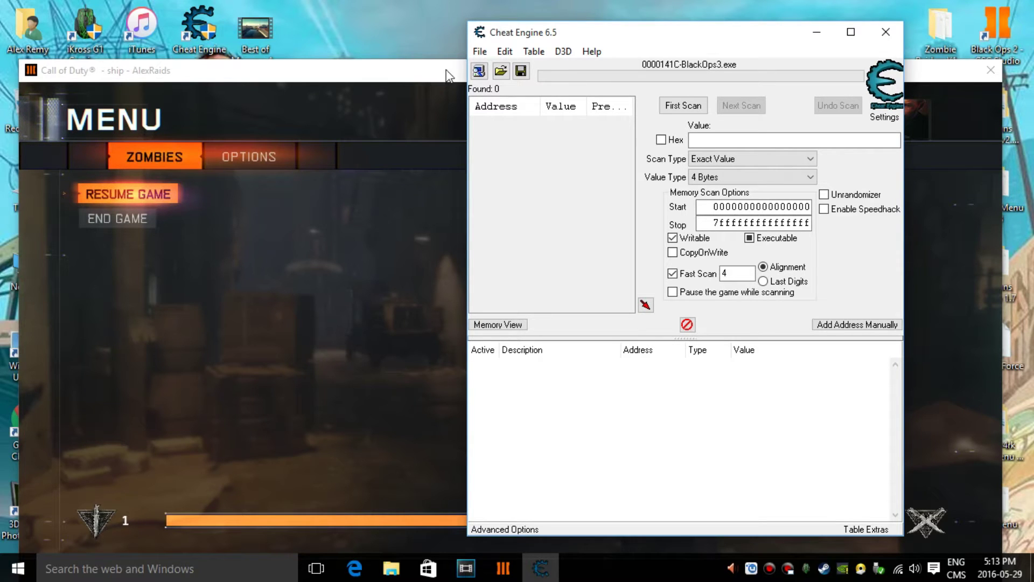
# - Switch to Call of Duty, resume the match to check the pistol's ammo count, and pause the game
pyautogui.moveTo(403, 78); pyautogui.dragTo(396, 15)
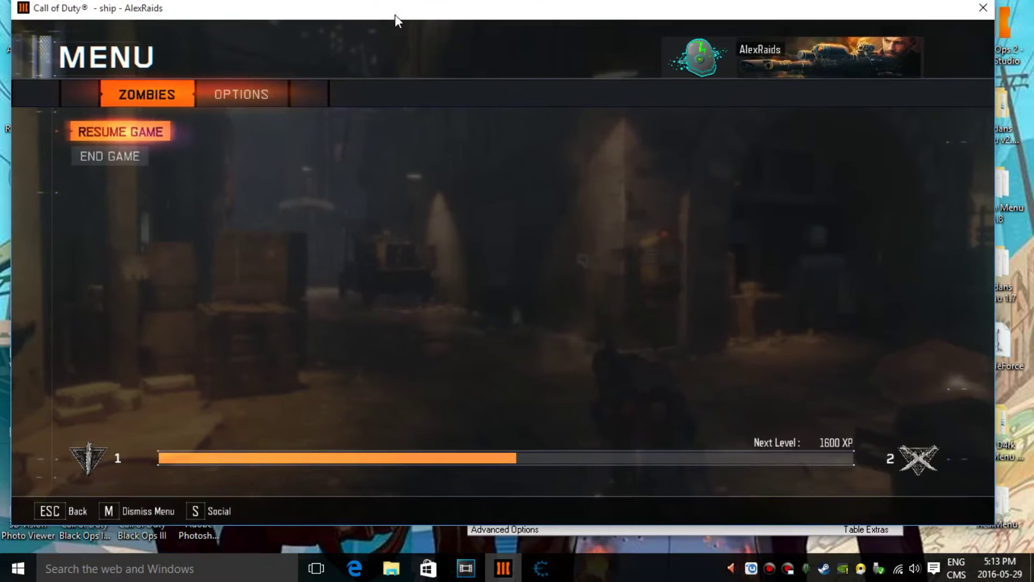
pyautogui.press('Escape')
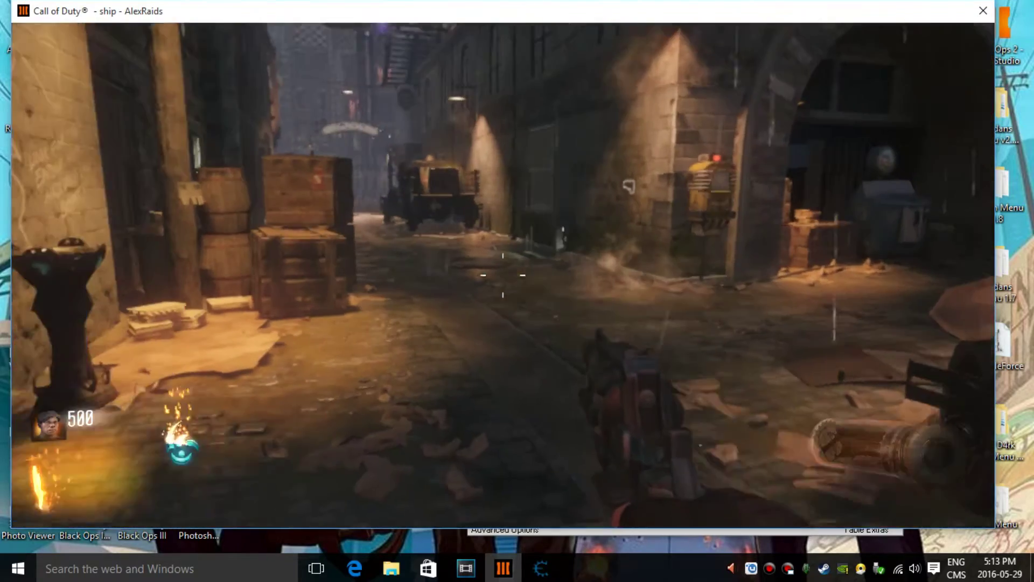
pyautogui.press('Escape')
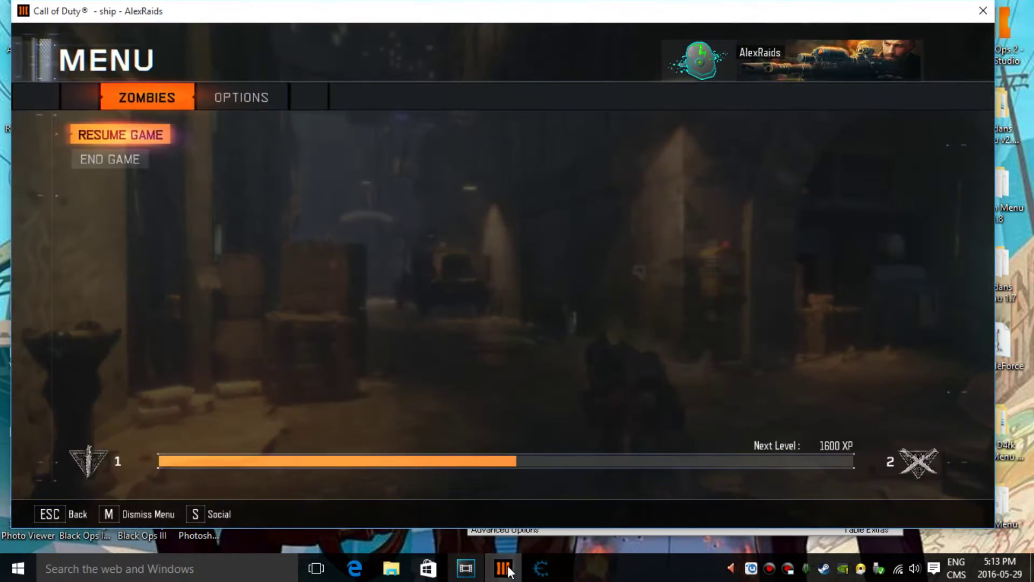
pyautogui.moveTo(534, 571)
pyautogui.press('Escape')
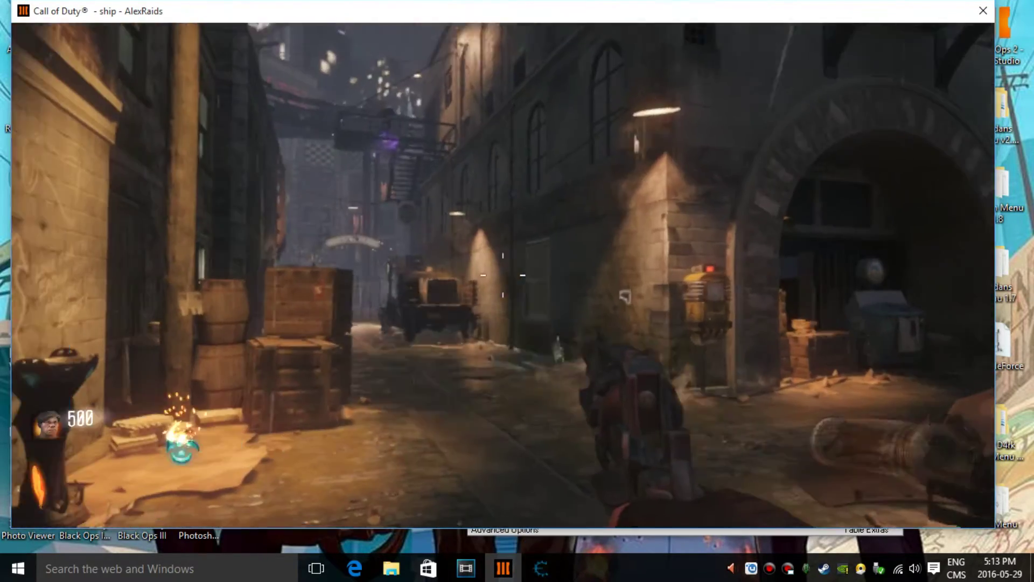
pyautogui.press('Escape')
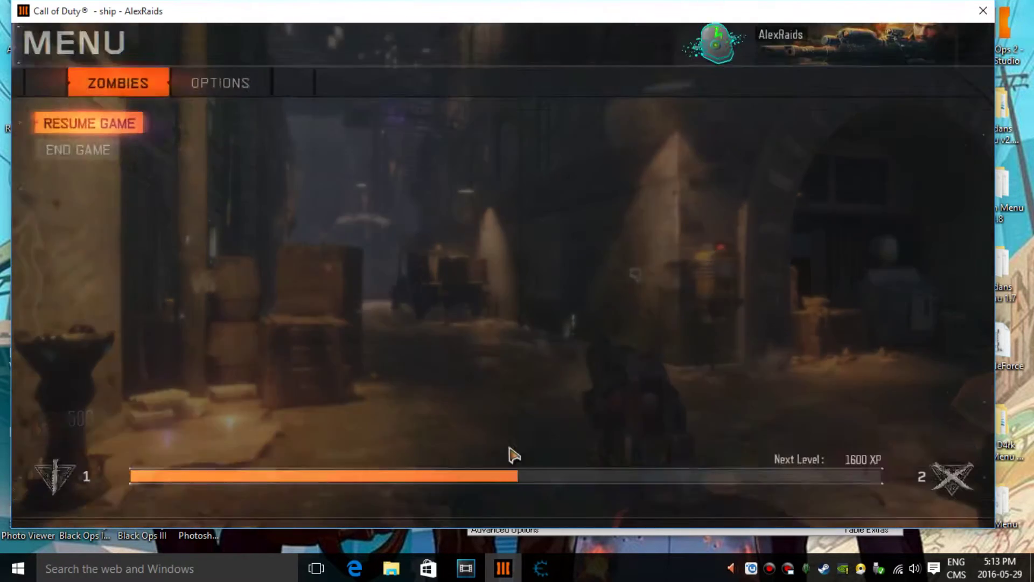
# - Switch to Cheat Engine and run a first scan for the exact value 8 as 4 Bytes
pyautogui.click(555, 575)
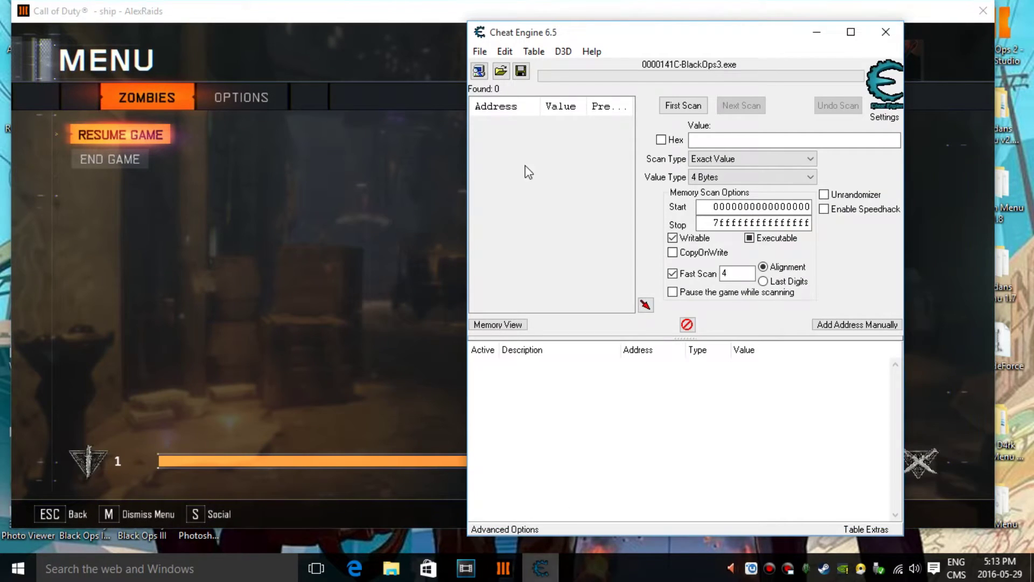
pyautogui.click(707, 141)
pyautogui.write('8')
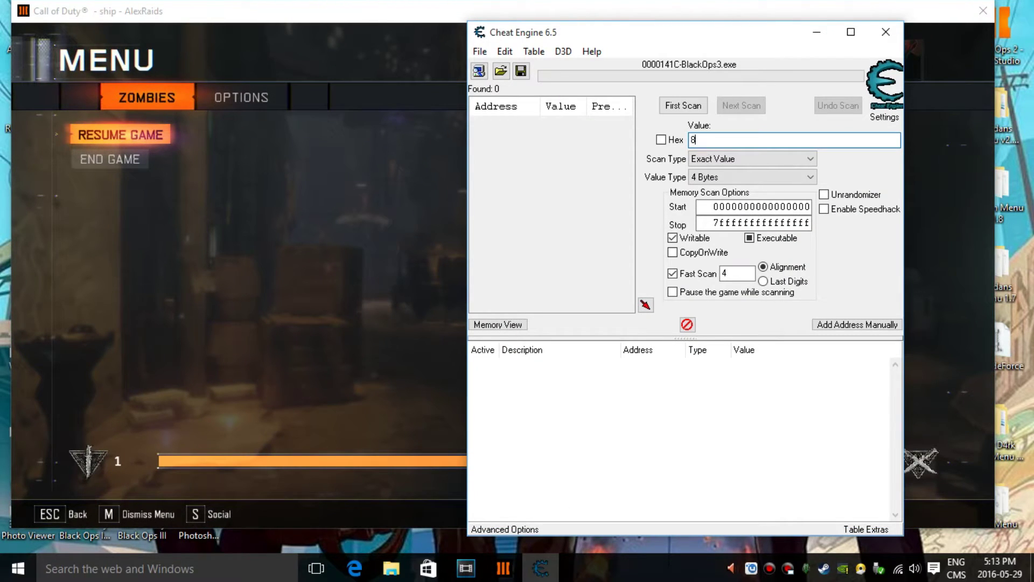
pyautogui.click(683, 106)
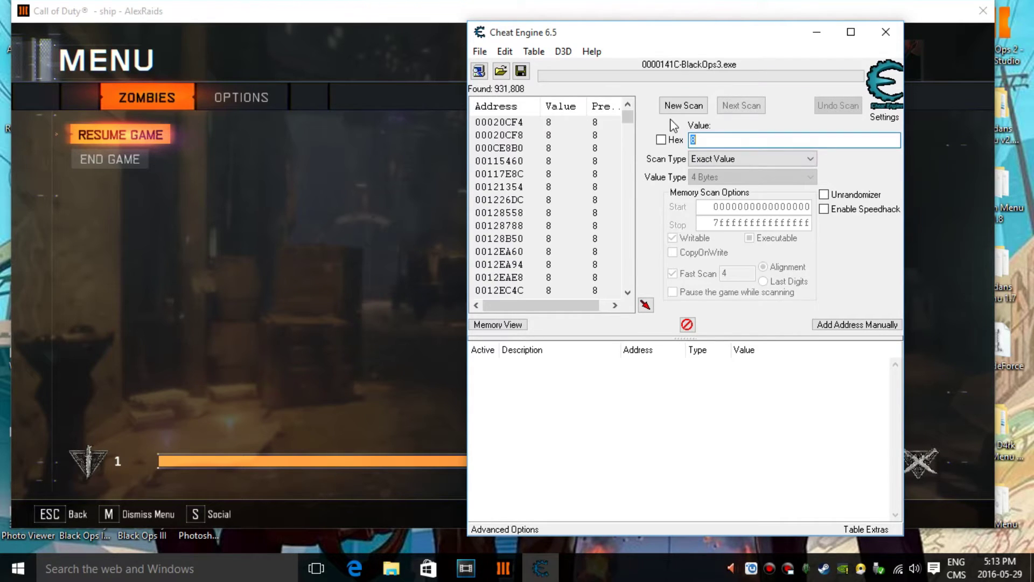
# - Switch to Call of Duty, resume the match, fire one pistol shot, and pause the game
pyautogui.click(308, 299)
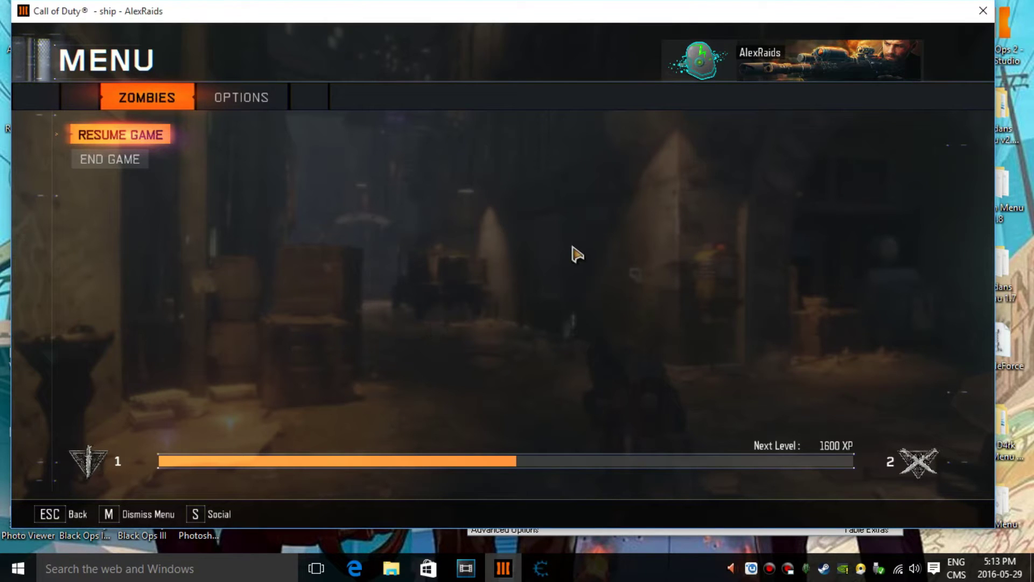
pyautogui.press('Escape')
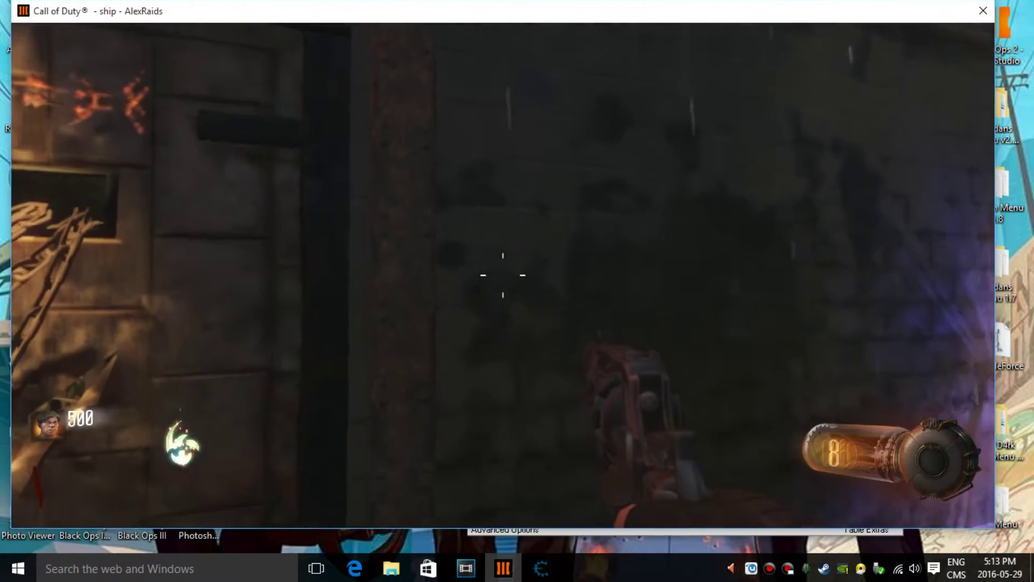
pyautogui.click(502, 274)
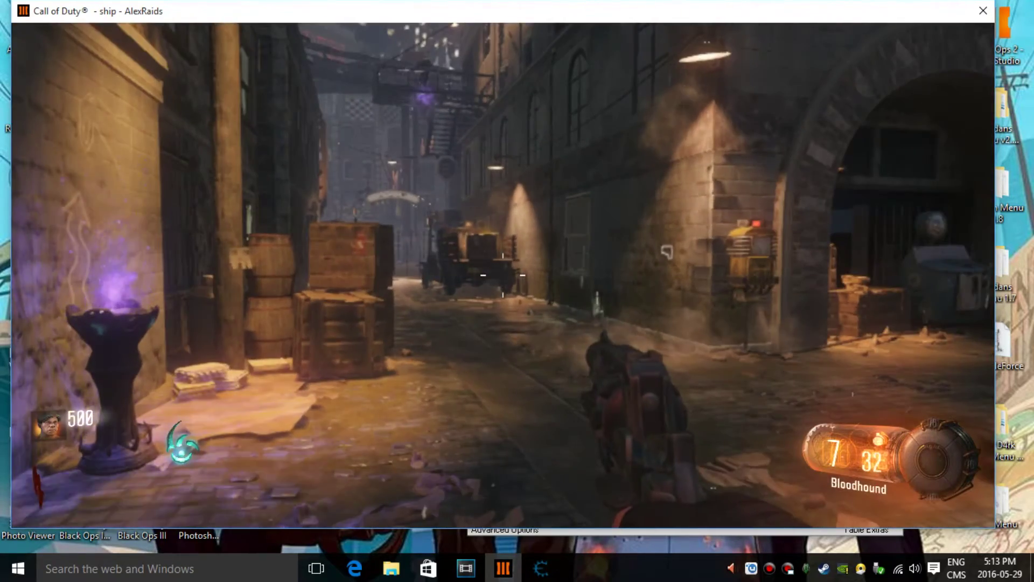
pyautogui.press('Escape')
# - Return to Cheat Engine and narrow the scan results to addresses holding the value 7
pyautogui.click(541, 568)
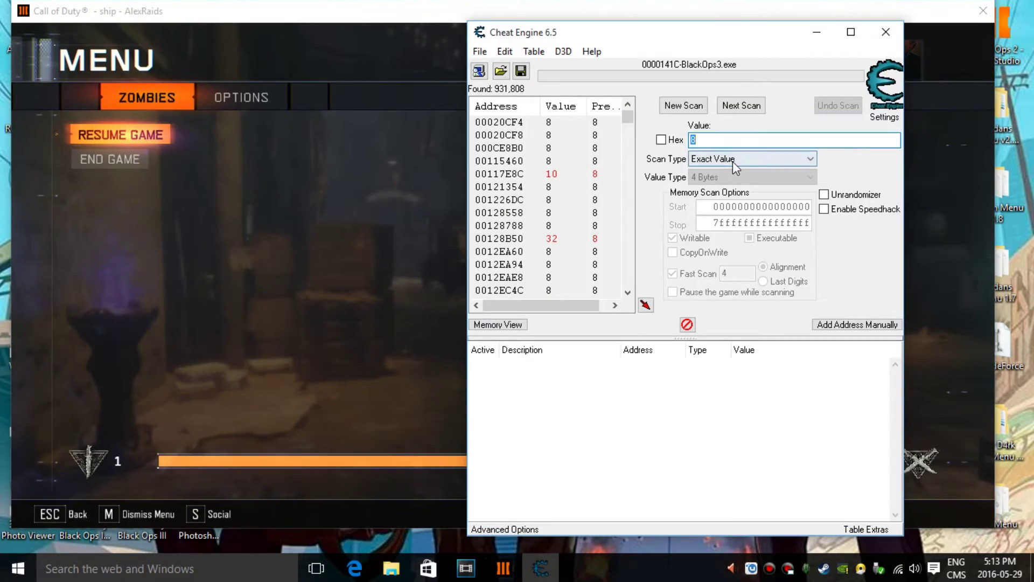
pyautogui.write('7')
pyautogui.click(721, 105)
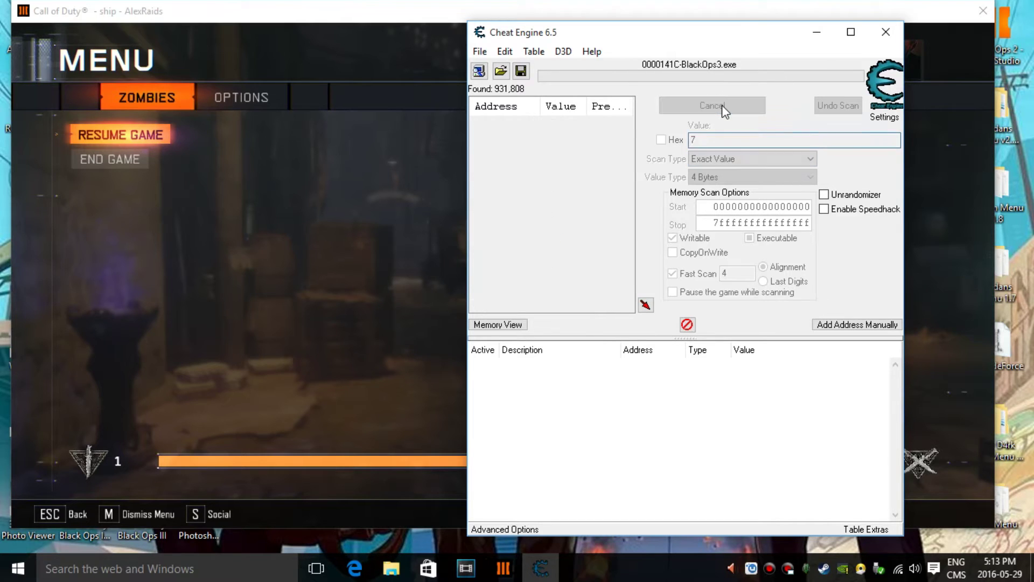
pyautogui.moveTo(628, 125); pyautogui.dragTo(335, 295)
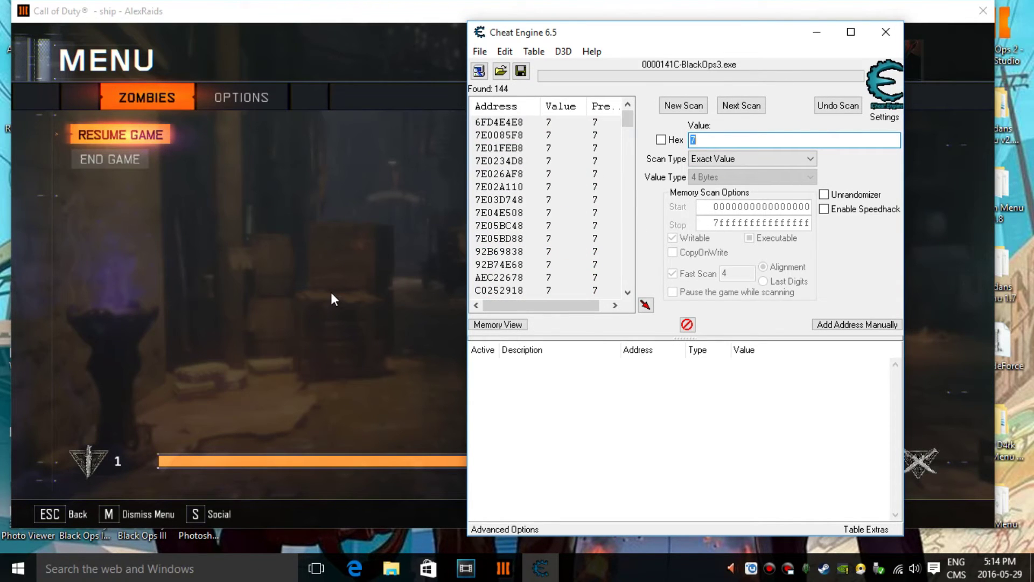
# - Go back to Call of Duty, fire a second pistol shot, and pause the match
pyautogui.click(331, 294)
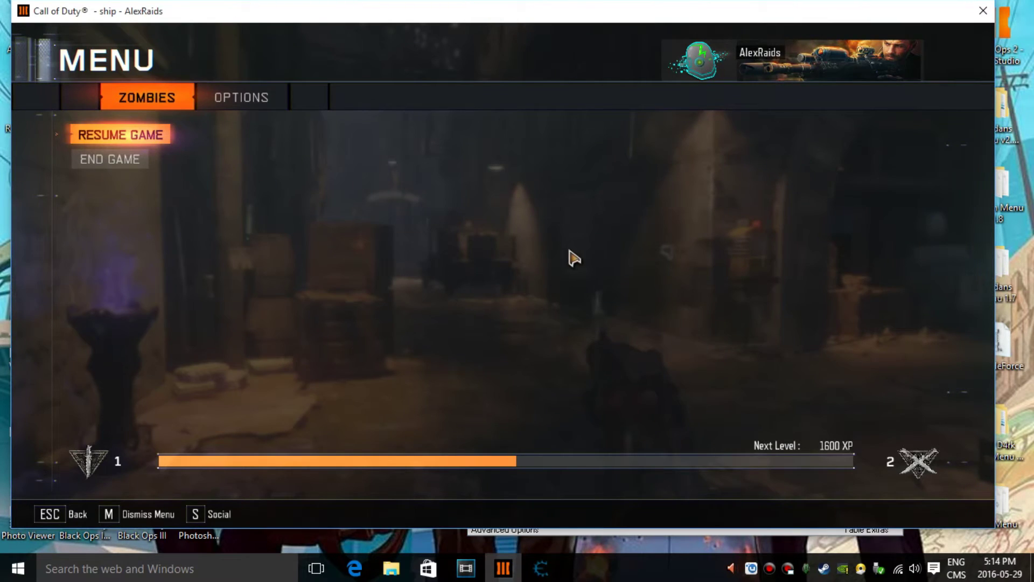
pyautogui.press('Escape')
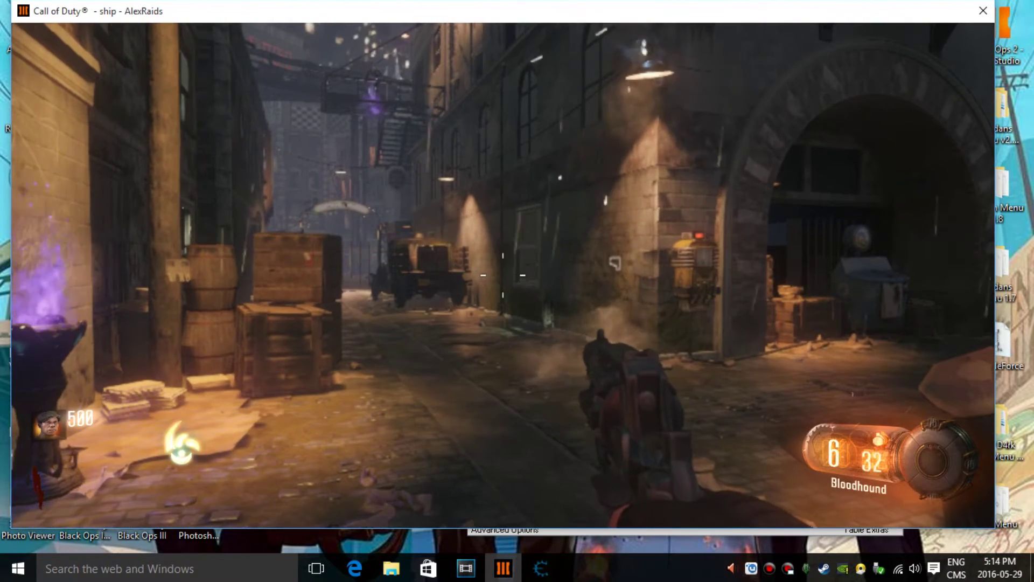
pyautogui.press('Escape')
# - Switch to Cheat Engine and run a next scan on the remaining addresses for the value 6
pyautogui.hotkey('alt', 'Tab')
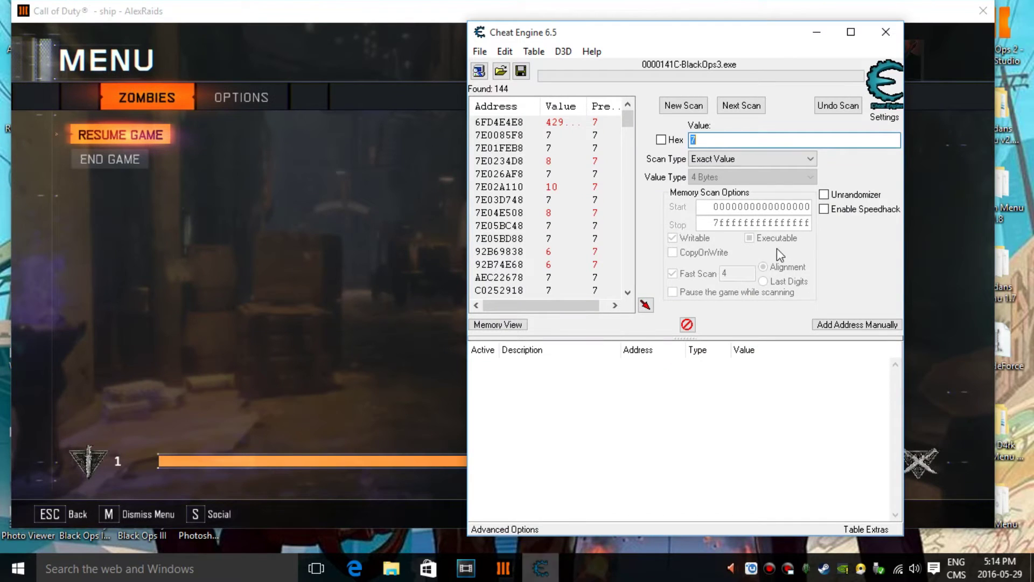
pyautogui.write('6')
pyautogui.click(741, 105)
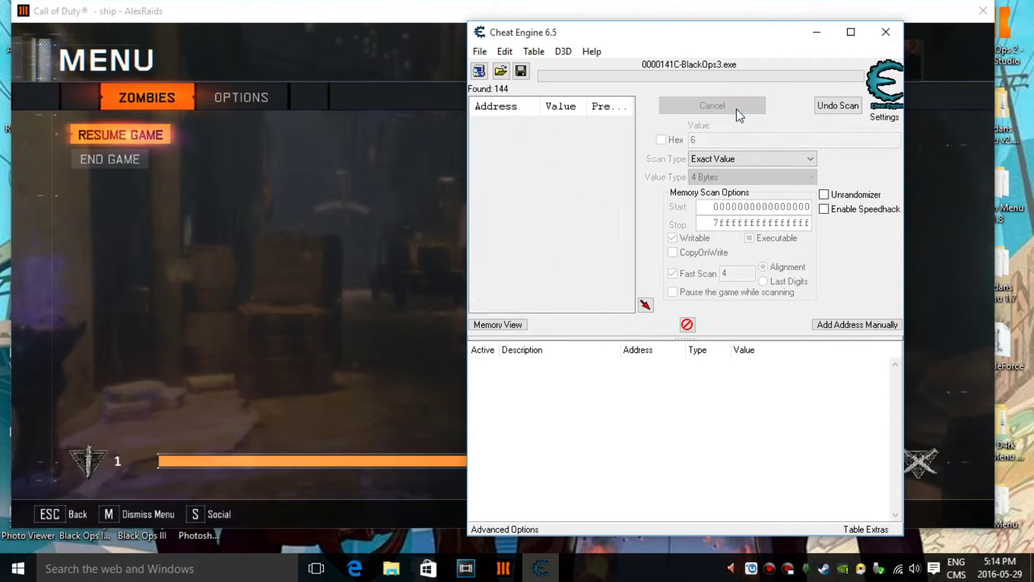
pyautogui.click(619, 135)
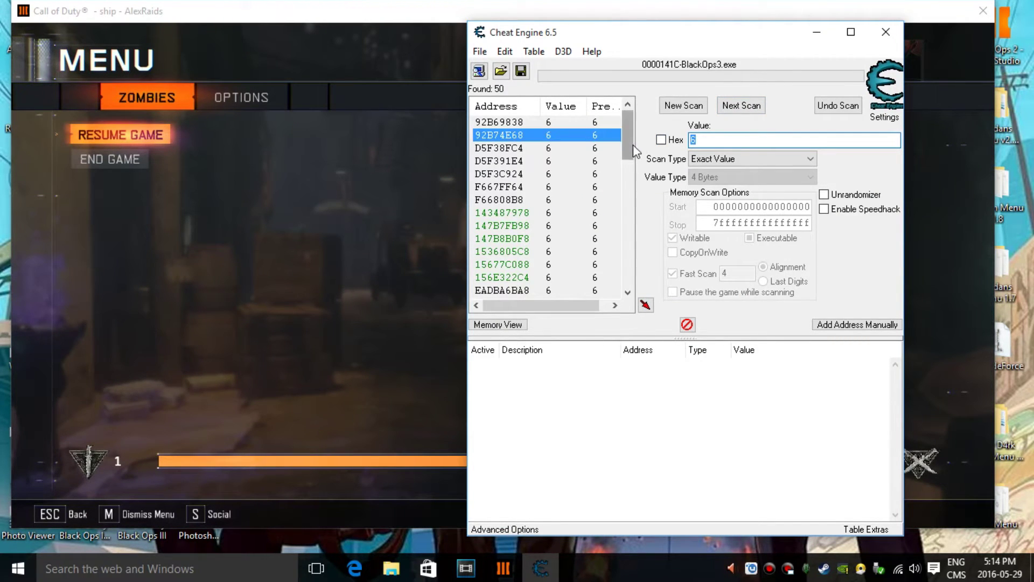
pyautogui.moveTo(633, 144)
pyautogui.mouseDown()
pyautogui.moveTo(630, 269)
pyautogui.moveTo(620, 144)
pyautogui.mouseUp()
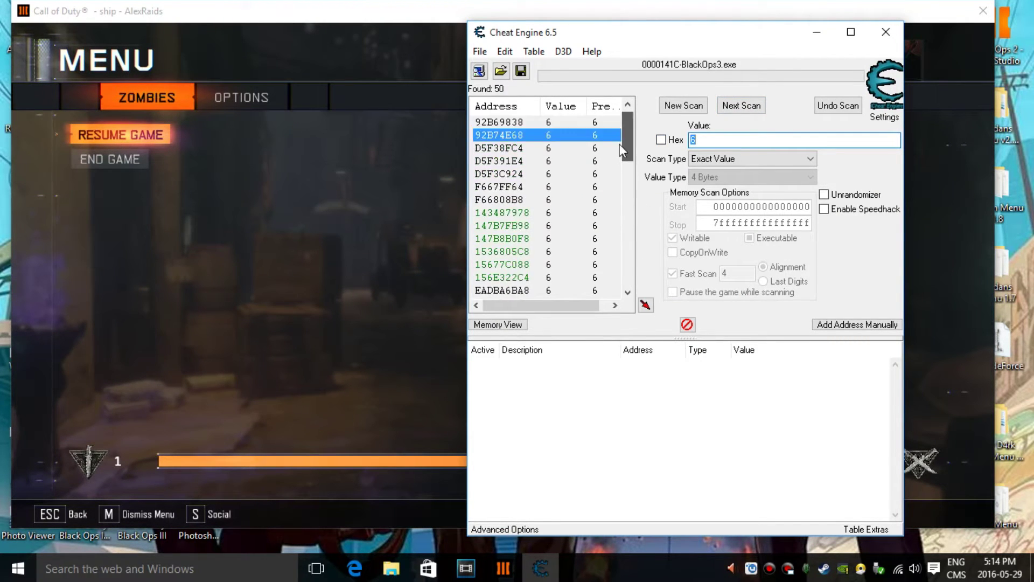
# - Resume the match in Call of Duty, fire a third shot with the pistol, and pause
pyautogui.click(315, 267)
pyautogui.press('Escape')
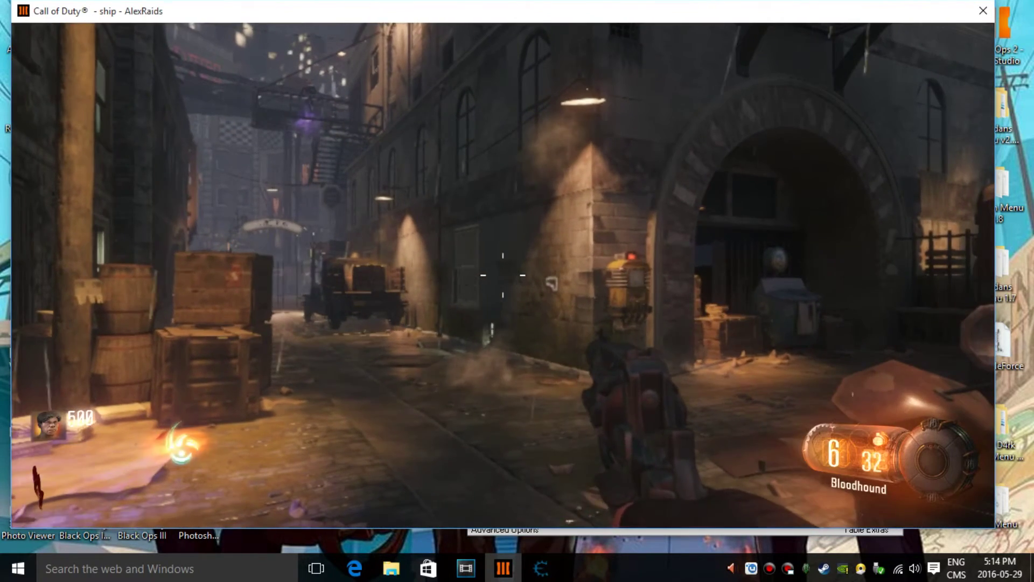
pyautogui.click(507, 275)
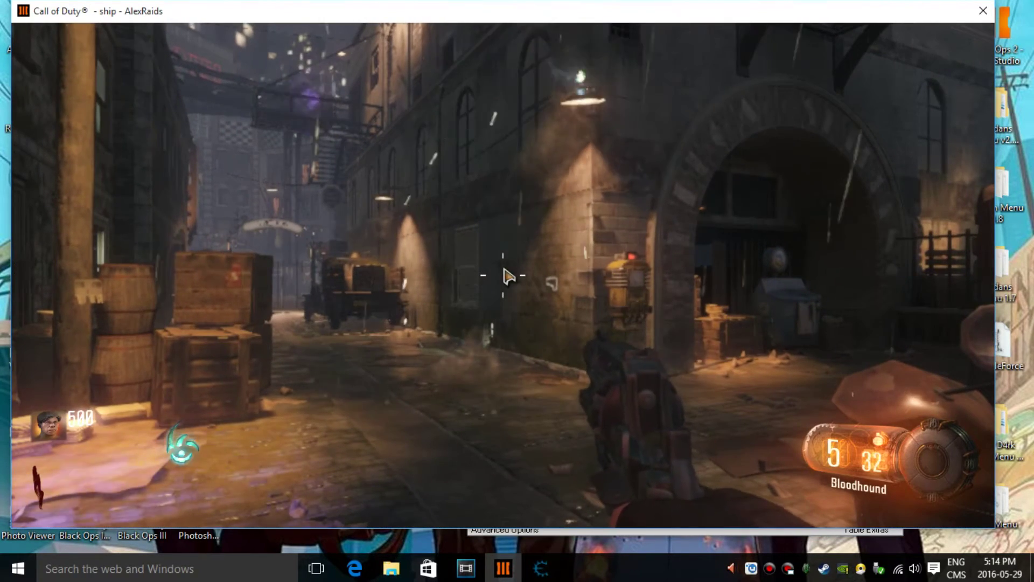
pyautogui.press('Escape')
# - Bring up Cheat Engine and filter the found addresses with a next scan for the value 5
pyautogui.click(541, 568)
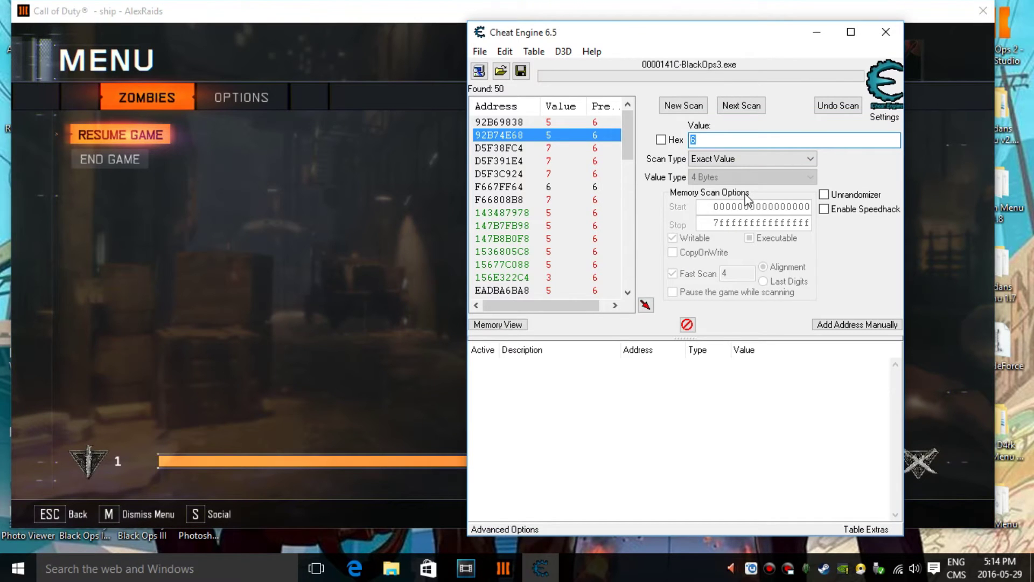
pyautogui.write('5')
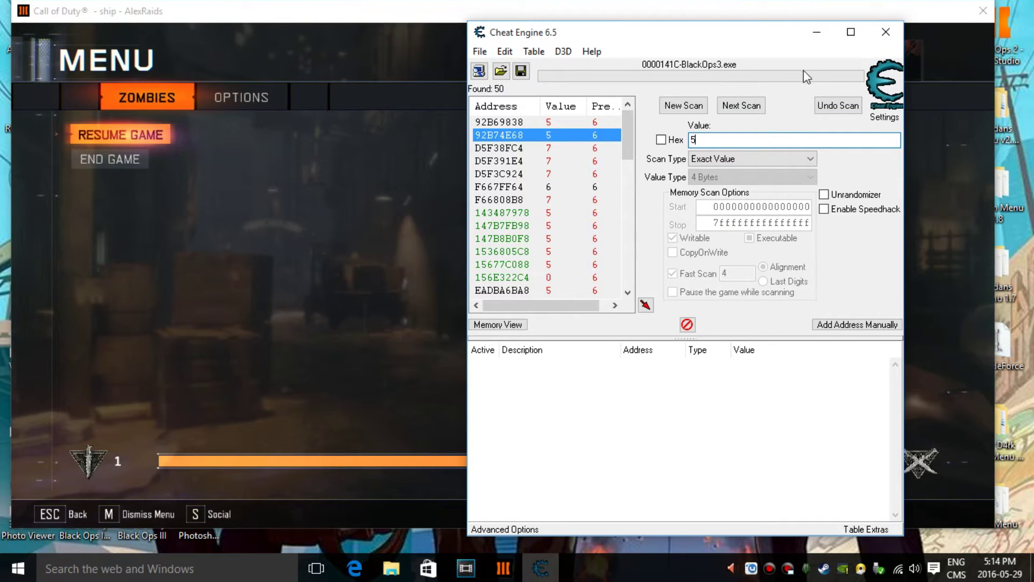
pyautogui.click(741, 105)
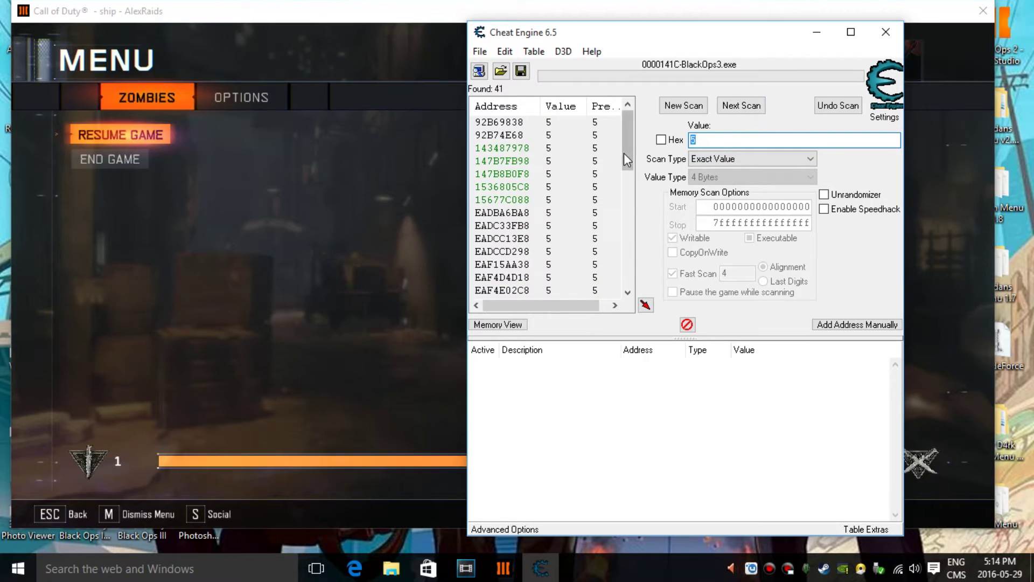
pyautogui.moveTo(624, 152)
pyautogui.mouseDown()
pyautogui.moveTo(622, 313)
pyautogui.moveTo(628, 145)
pyautogui.moveTo(635, 189)
pyautogui.moveTo(642, 127)
pyautogui.moveTo(621, 275)
pyautogui.moveTo(627, 197)
pyautogui.moveTo(660, 194)
pyautogui.moveTo(653, 207)
pyautogui.moveTo(587, 134)
pyautogui.moveTo(646, 196)
pyautogui.moveTo(637, 229)
pyautogui.moveTo(653, 165)
pyautogui.moveTo(650, 190)
pyautogui.moveTo(629, 126)
pyautogui.moveTo(627, 141)
pyautogui.mouseUp()
# - Fire a fourth pistol shot in Call of Duty, pause the match, and return to Cheat Engine
pyautogui.click(316, 266)
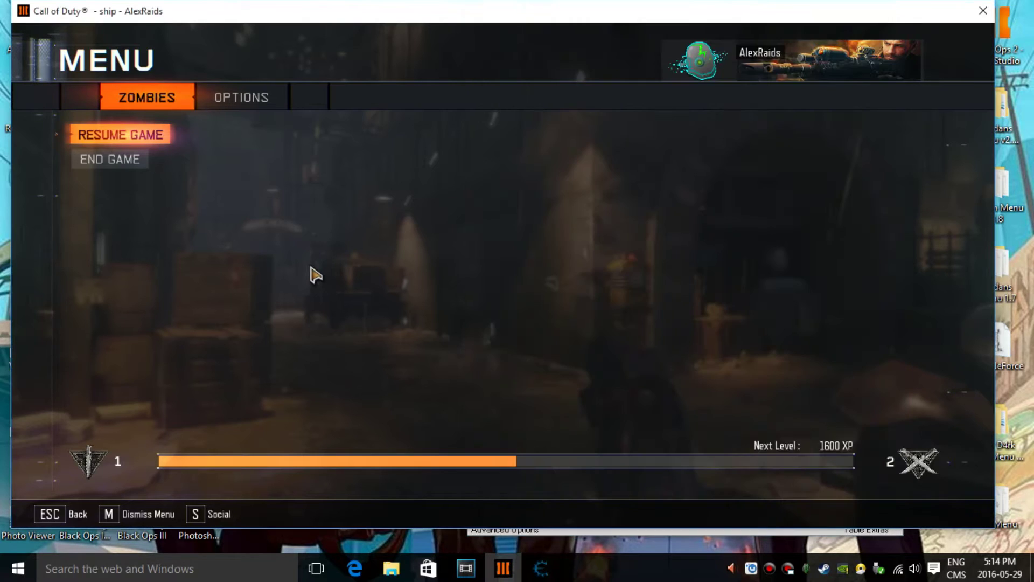
pyautogui.press('Escape')
pyautogui.click(503, 275)
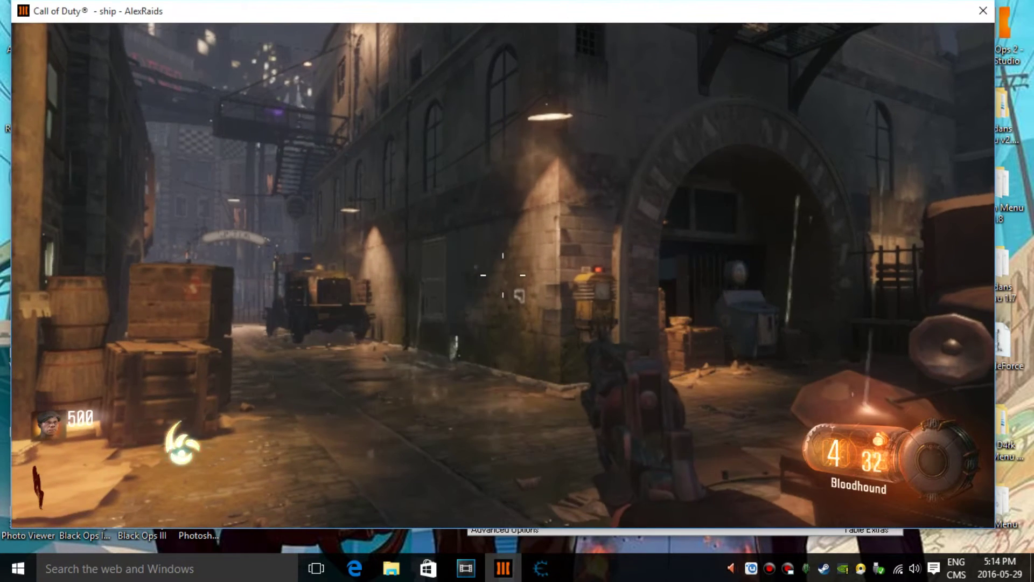
pyautogui.press('Escape')
pyautogui.hotkey('alt', 'Tab')
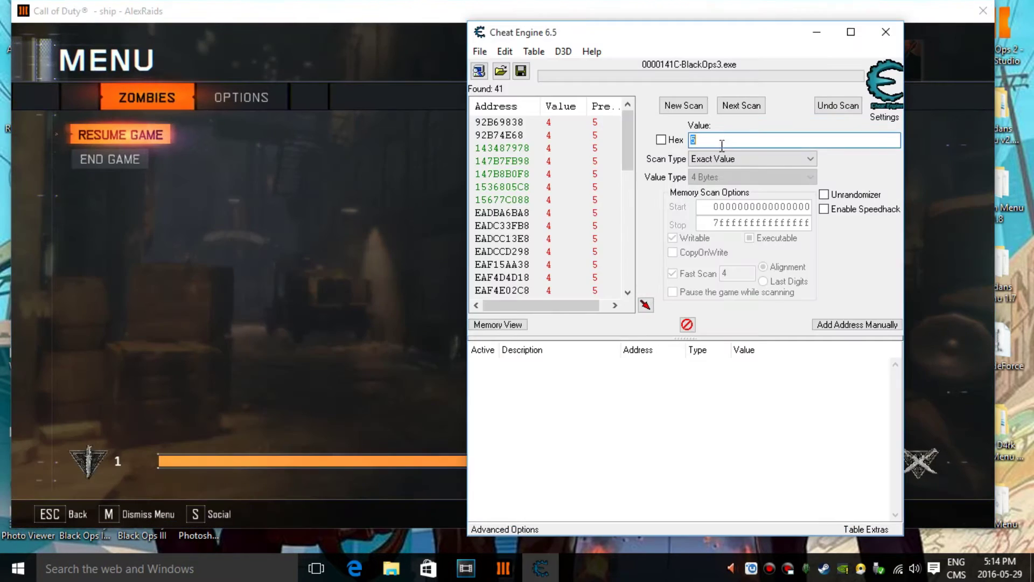
# - Run a next scan on the found addresses for the exact value 4
pyautogui.moveTo(633, 155); pyautogui.dragTo(681, 123)
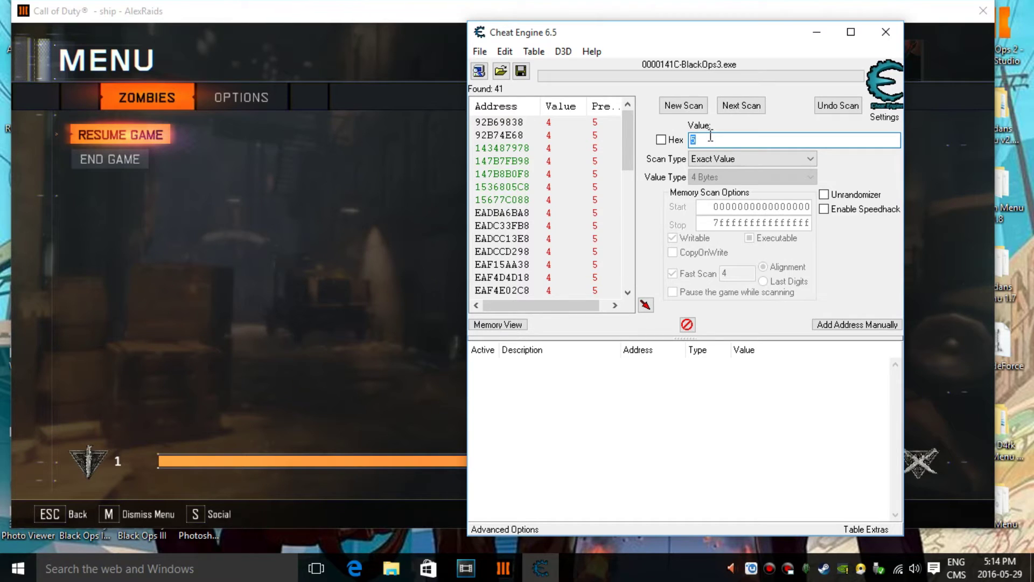
pyautogui.write('4')
pyautogui.click(744, 104)
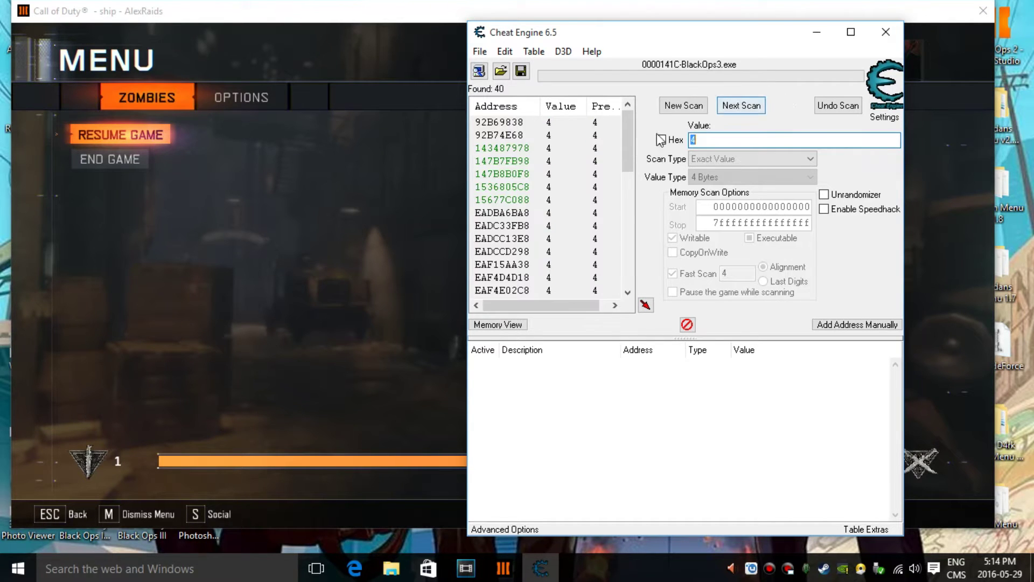
pyautogui.moveTo(625, 143); pyautogui.dragTo(641, 123)
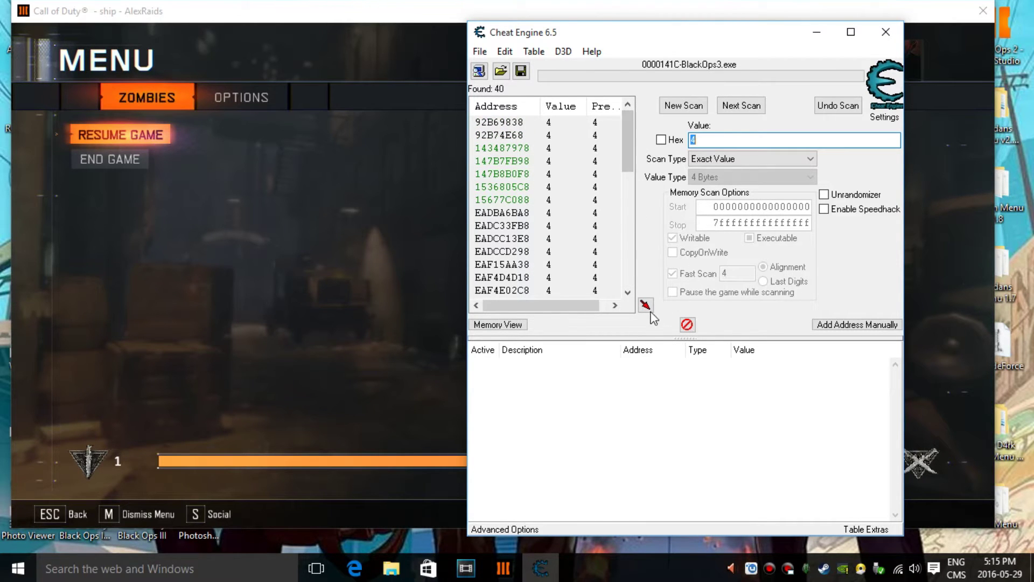
# - Select all the found addresses and add them to the address list
pyautogui.click(596, 122)
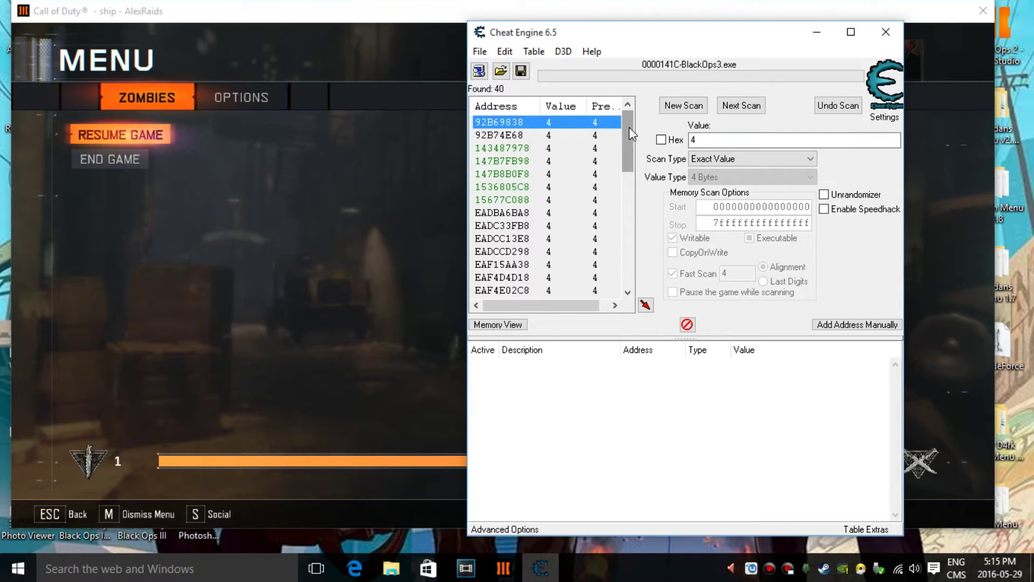
pyautogui.moveTo(629, 127); pyautogui.dragTo(640, 239)
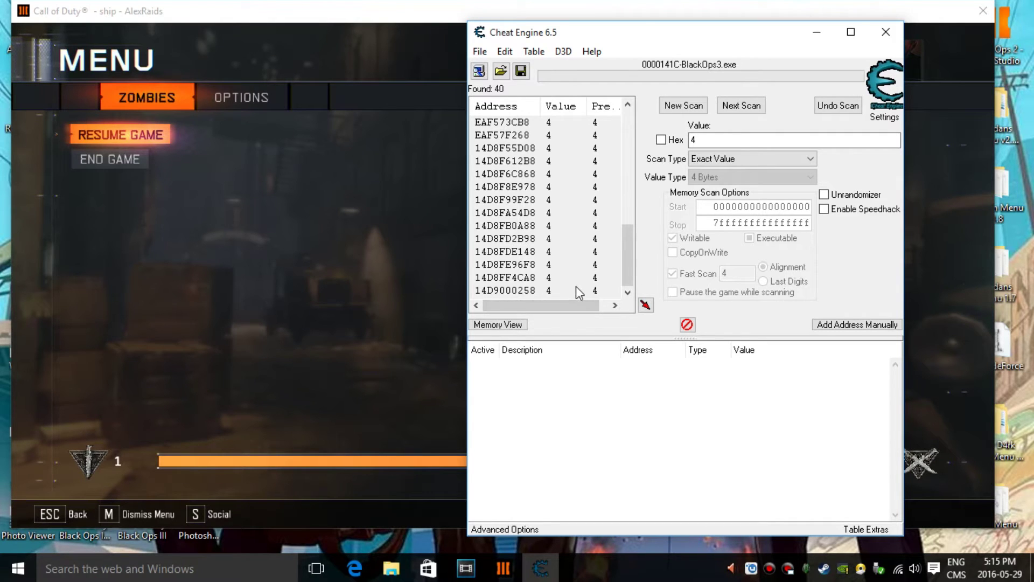
pyautogui.hotkey('ctrl', 'a')
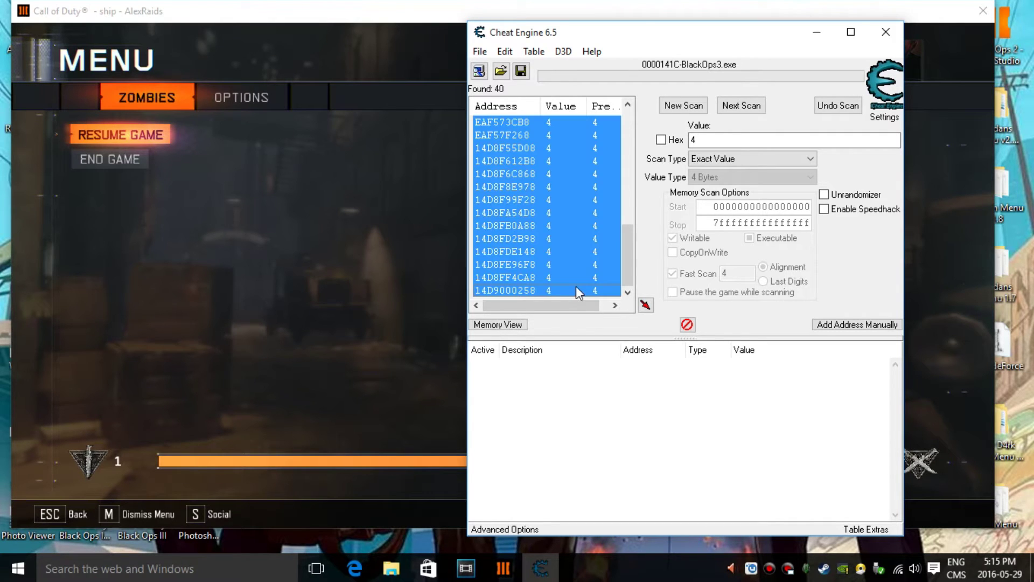
pyautogui.click(645, 305)
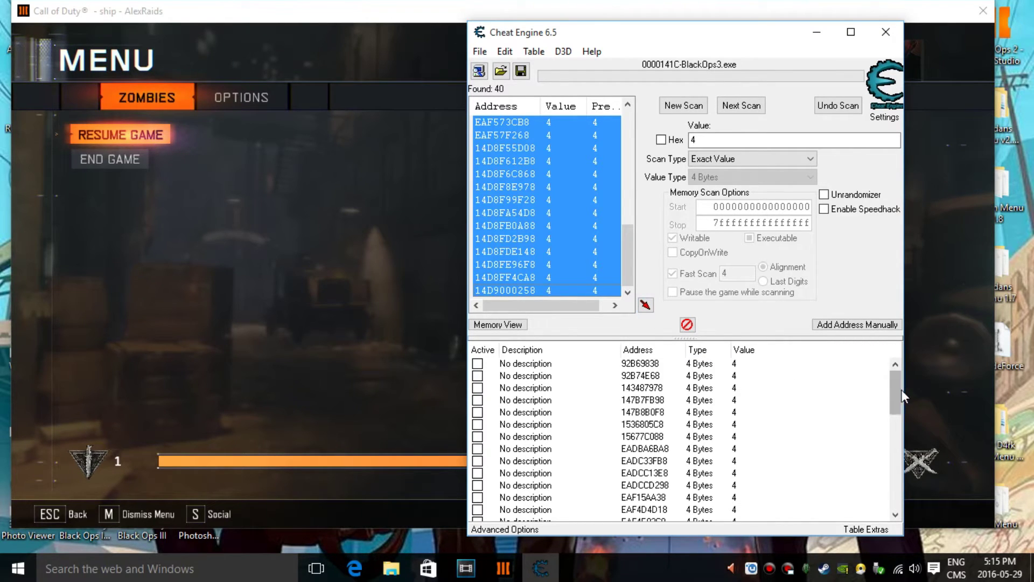
# - Select every record in the address list and change their values to 99999
pyautogui.moveTo(899, 389); pyautogui.dragTo(884, 366)
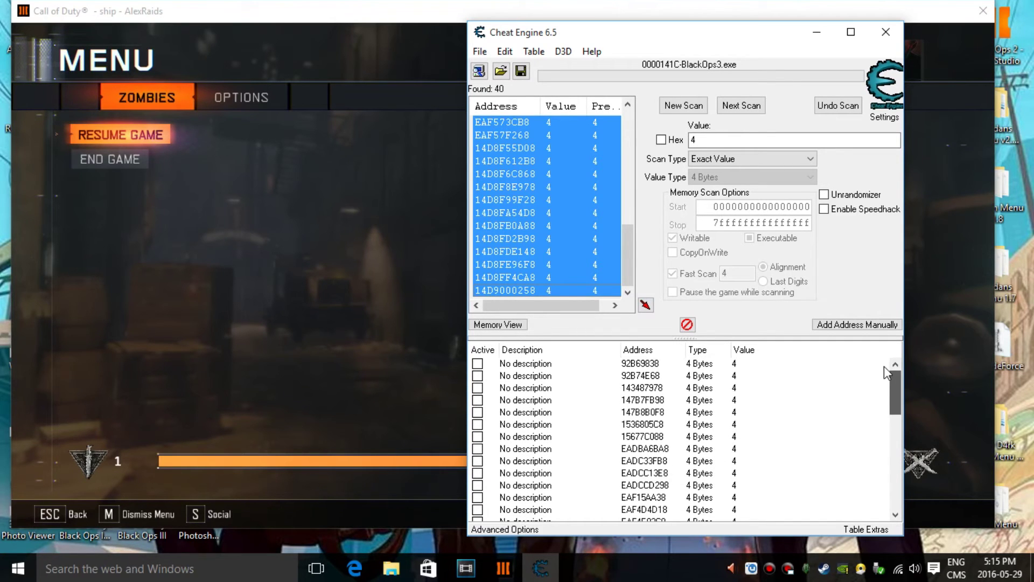
pyautogui.click(747, 365)
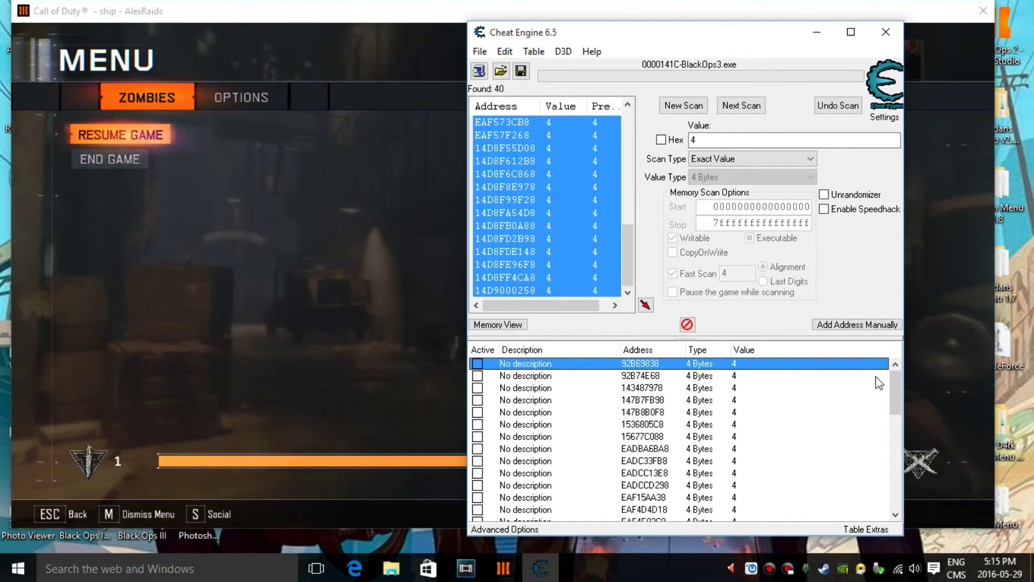
pyautogui.moveTo(894, 393); pyautogui.dragTo(908, 495)
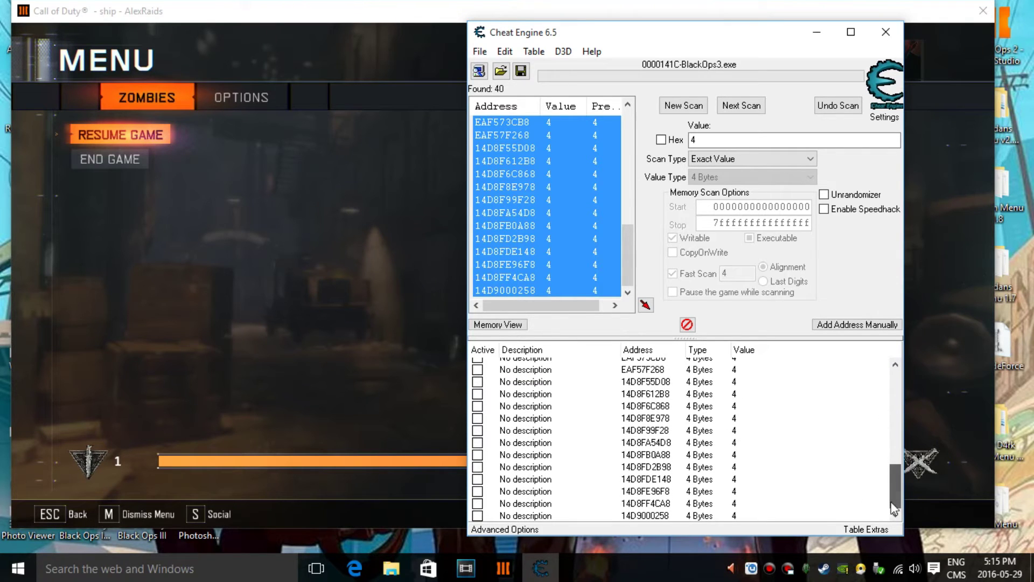
pyautogui.keyDown('shift'); pyautogui.click(739, 515); pyautogui.keyUp('shift')
pyautogui.rightClick(738, 514)
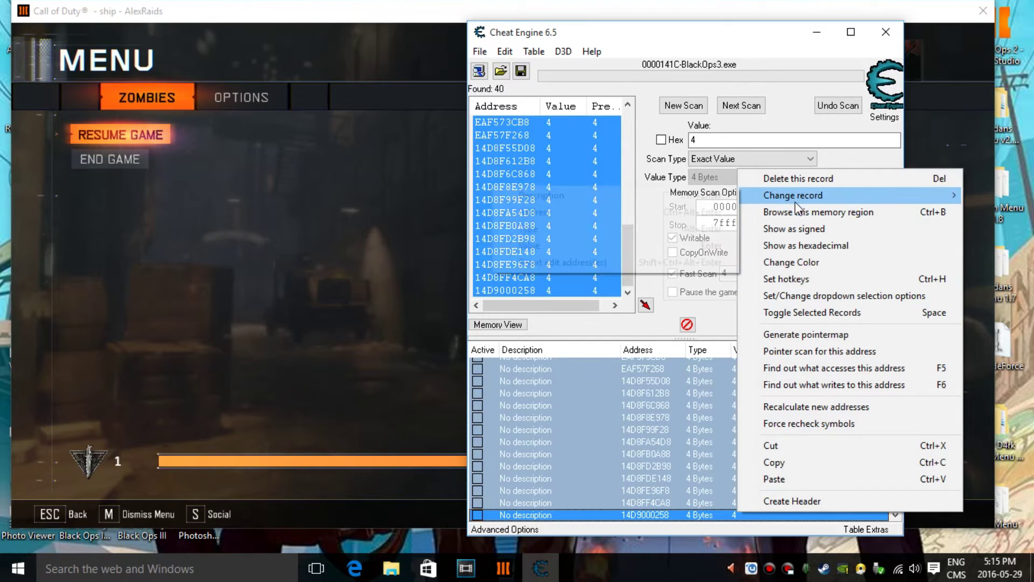
pyautogui.moveTo(798, 194)
pyautogui.click(550, 243)
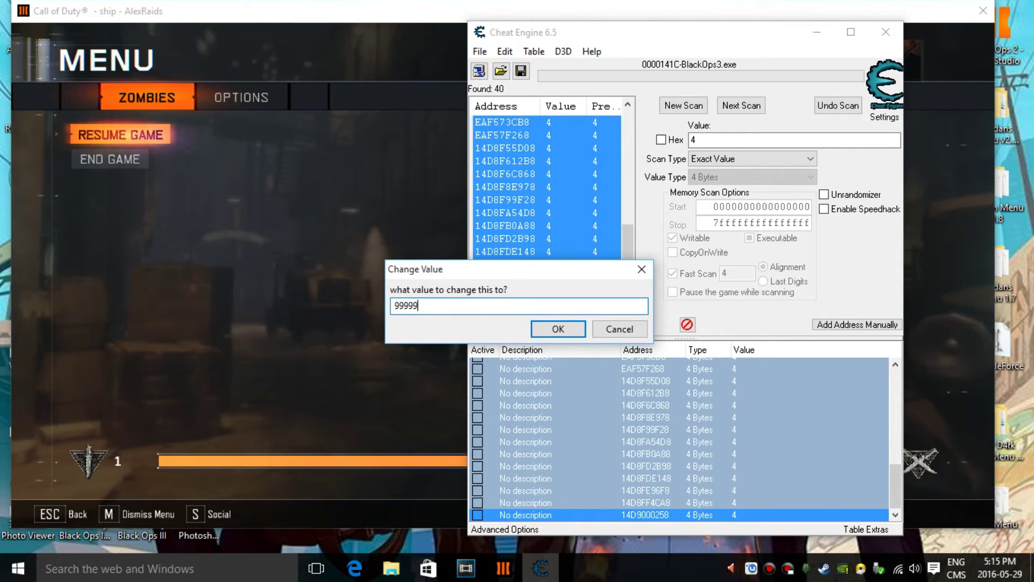
pyautogui.click(558, 328)
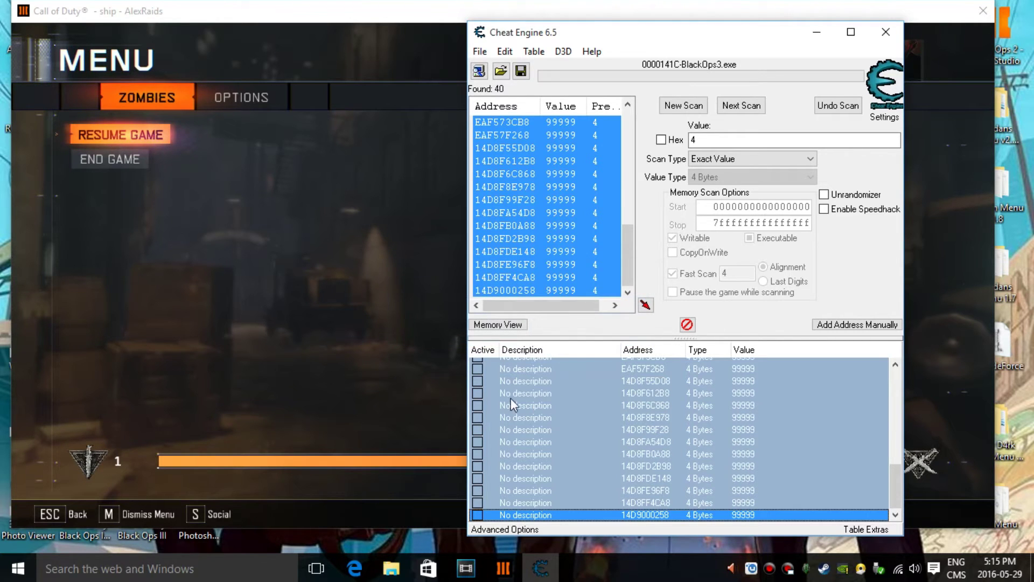
# - Switch to Call of Duty, resume the match, and fire the pistol to test the changed ammo
pyautogui.click(267, 324)
pyautogui.press('Escape')
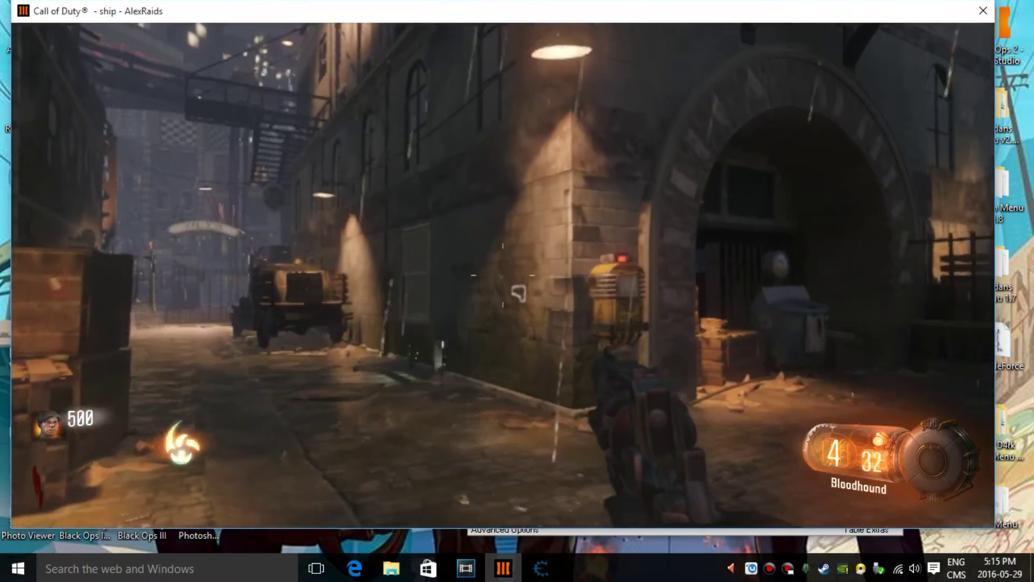
pyautogui.press('w')
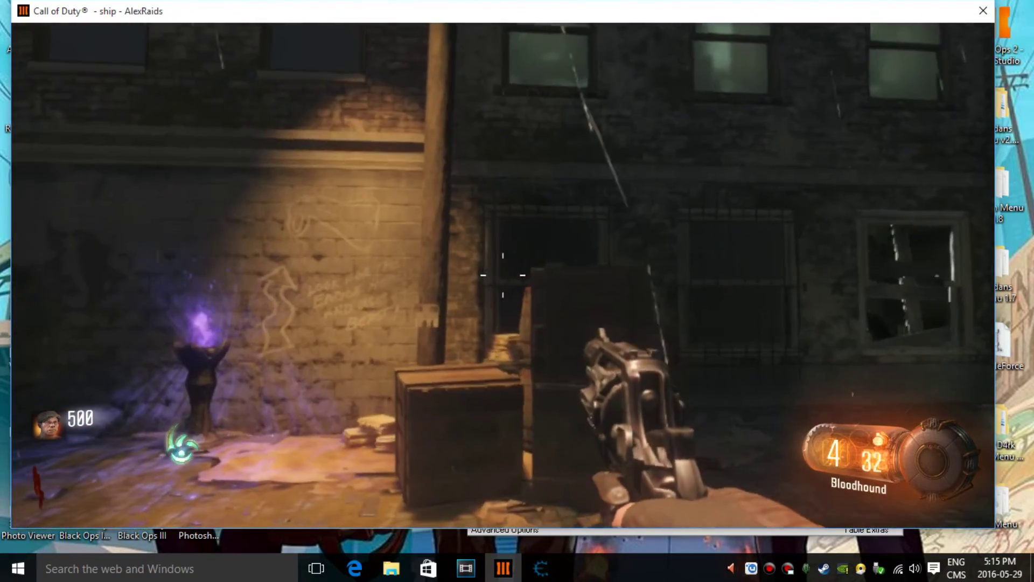
pyautogui.click(503, 275)
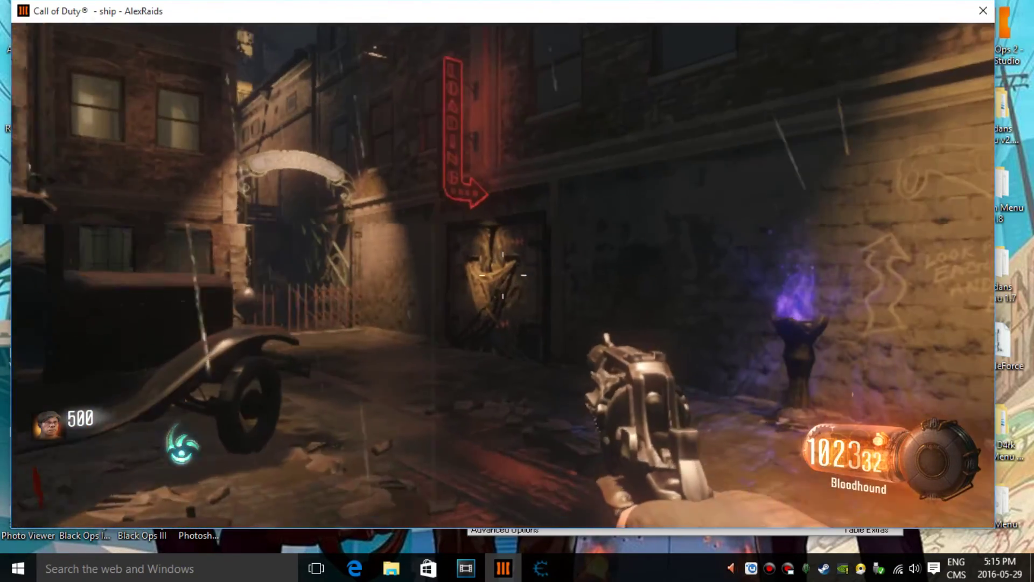
# - Walk the character through the alley past the truck to the closed gate
pyautogui.moveTo(517, 290)
pyautogui.press('w')
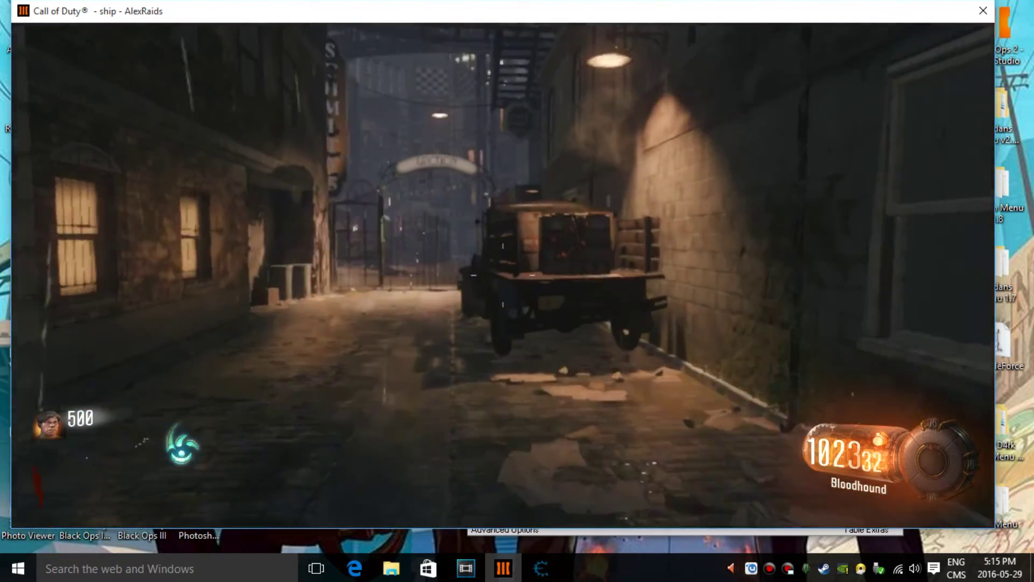
pyautogui.press('w')
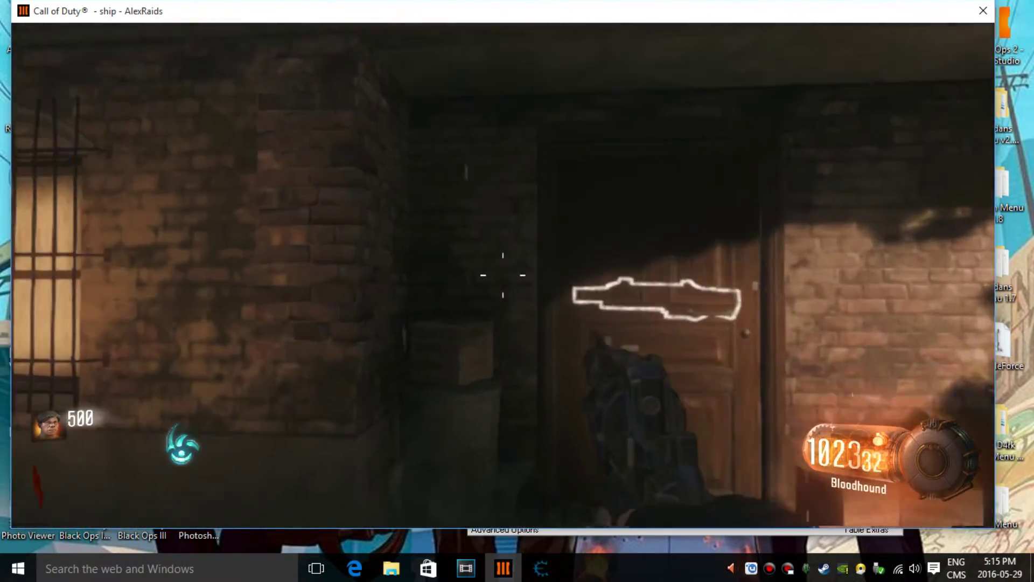
pyautogui.press('w')
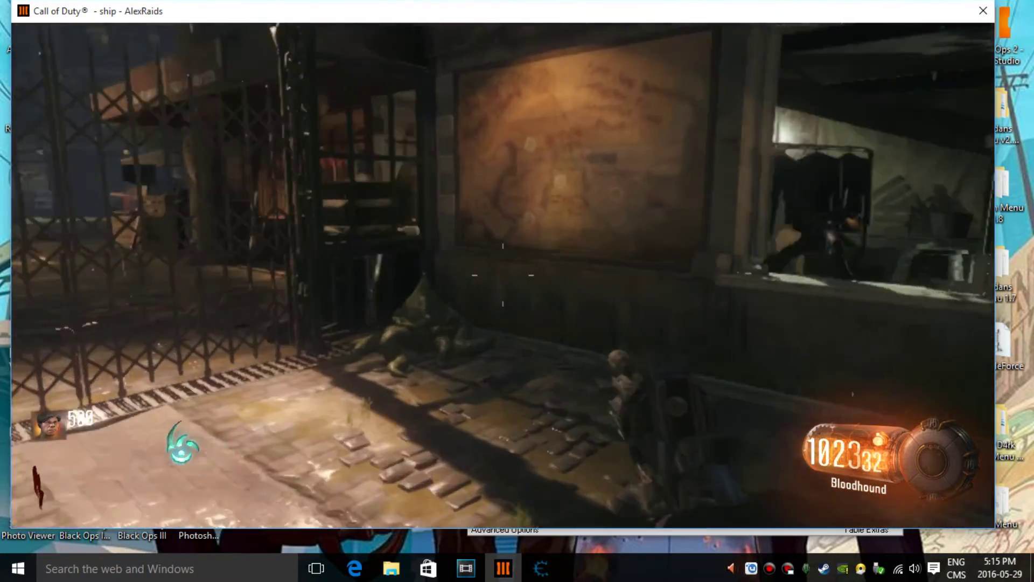
pyautogui.press('w')
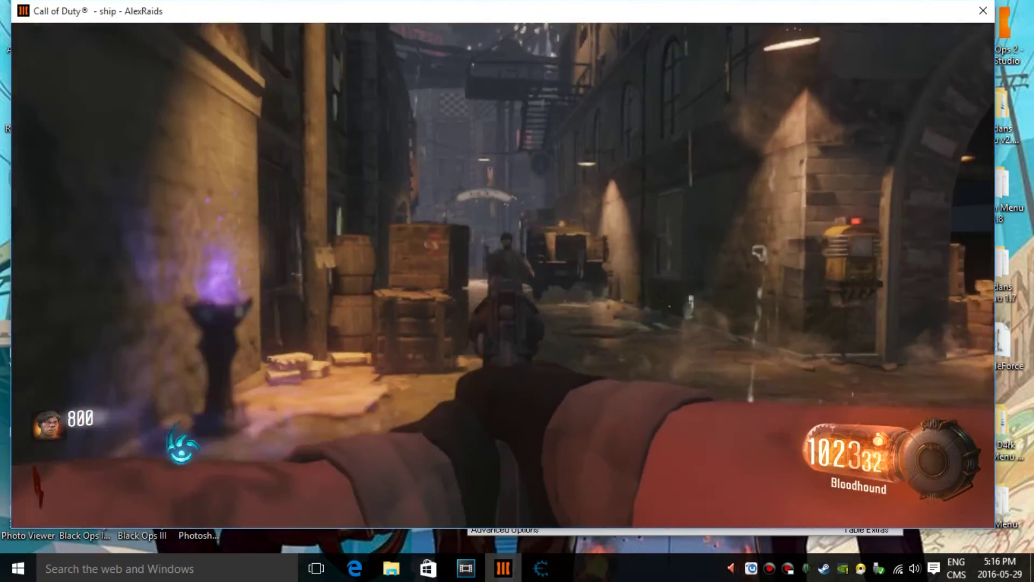
# - Shoot the approaching zombies with the pistol while moving along the alley to test the modified ammo
pyautogui.press('w')
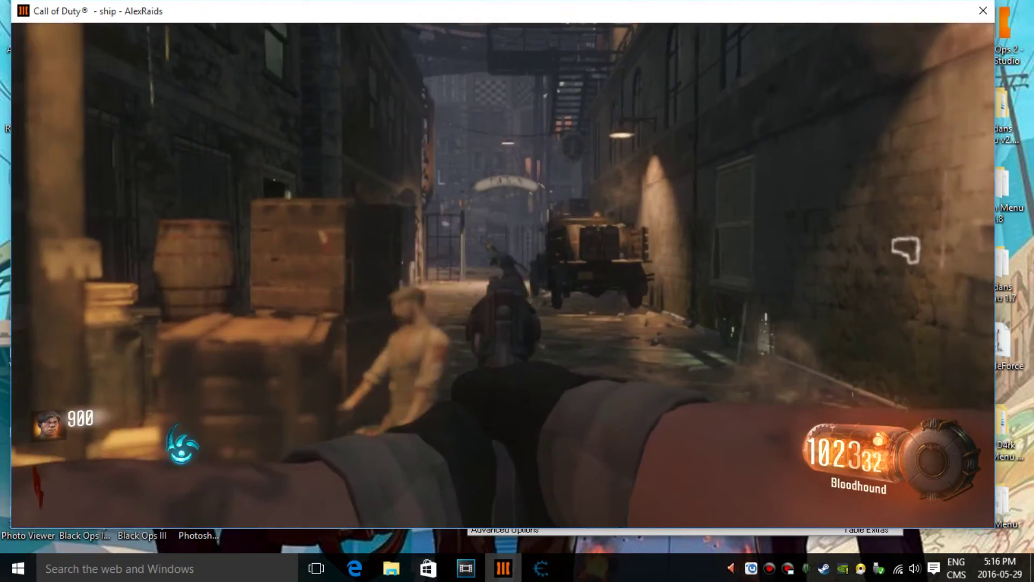
pyautogui.click(503, 275)
pyautogui.press('w')
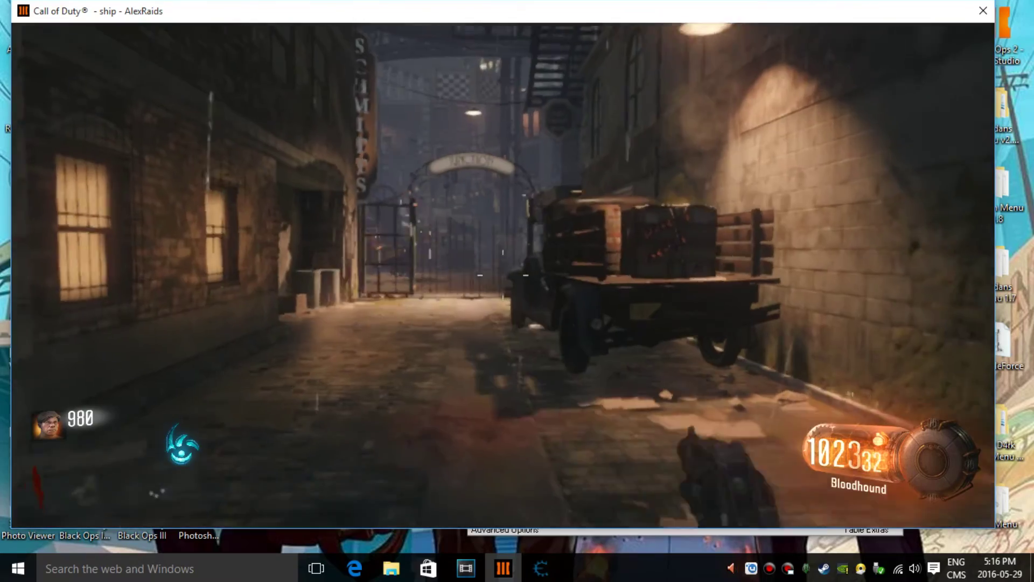
pyautogui.rightClick(502, 275)
pyautogui.press('w')
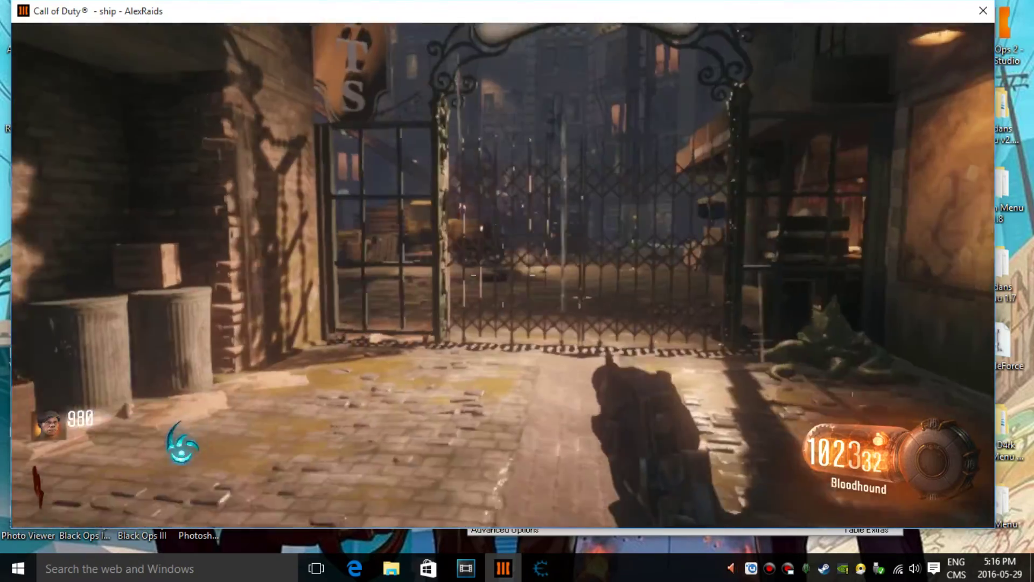
pyautogui.press('w')
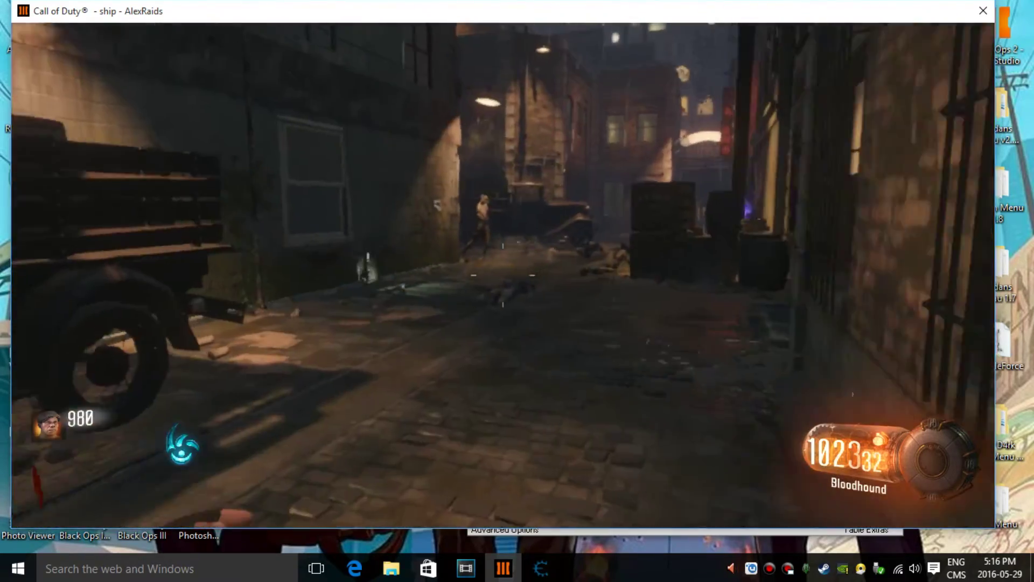